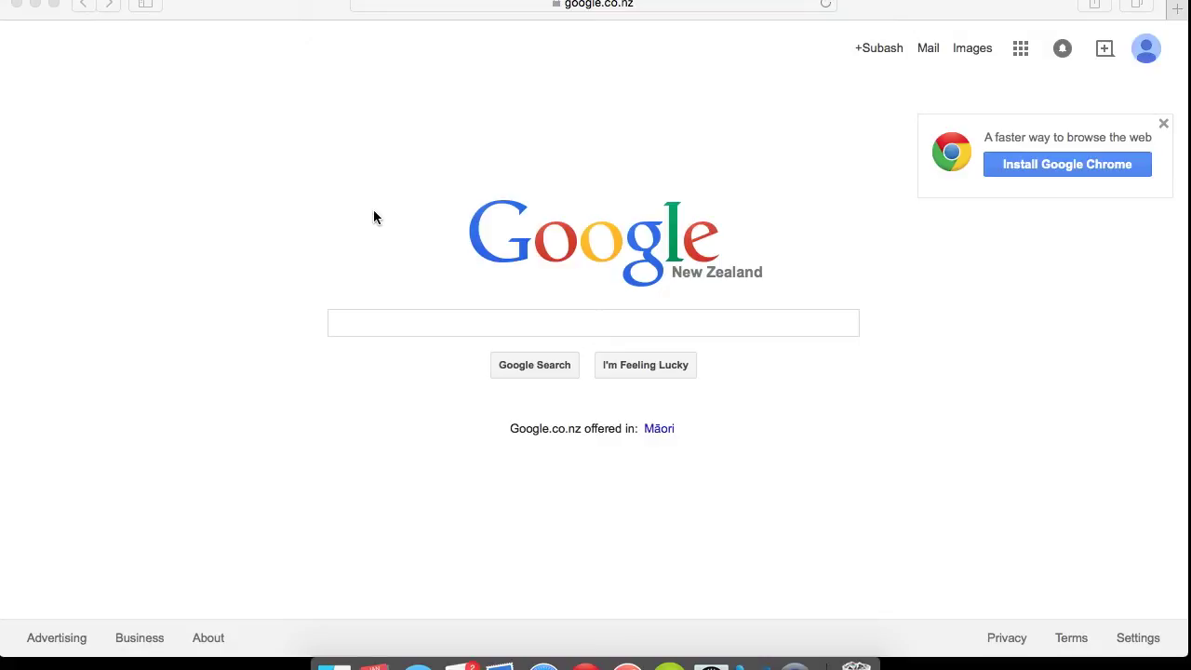
Search Google for 'nz grapher' using the autocomplete suggestion.
left_click(416, 327)
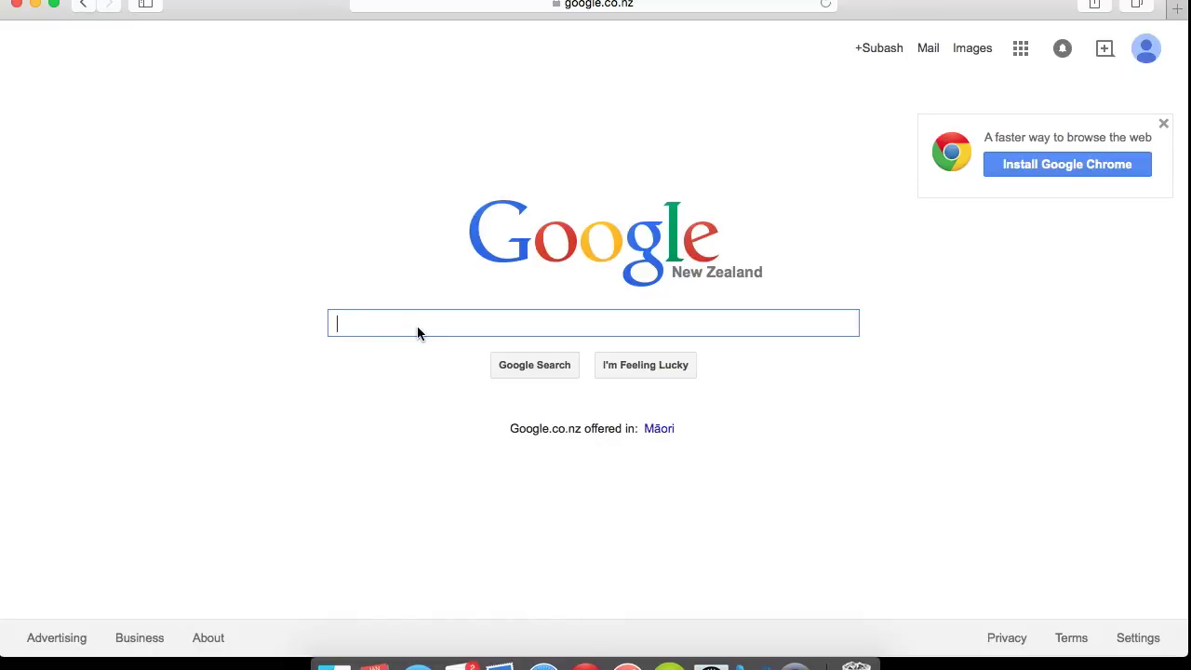
type("nz grap")
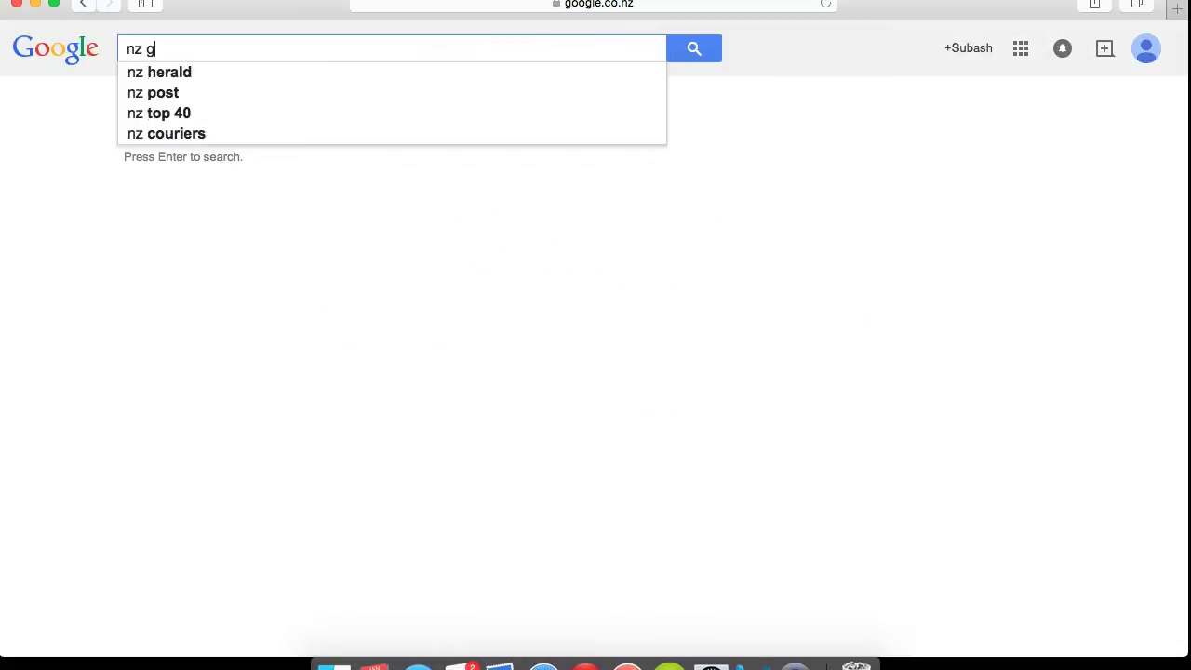
key("Down")
key("Down")
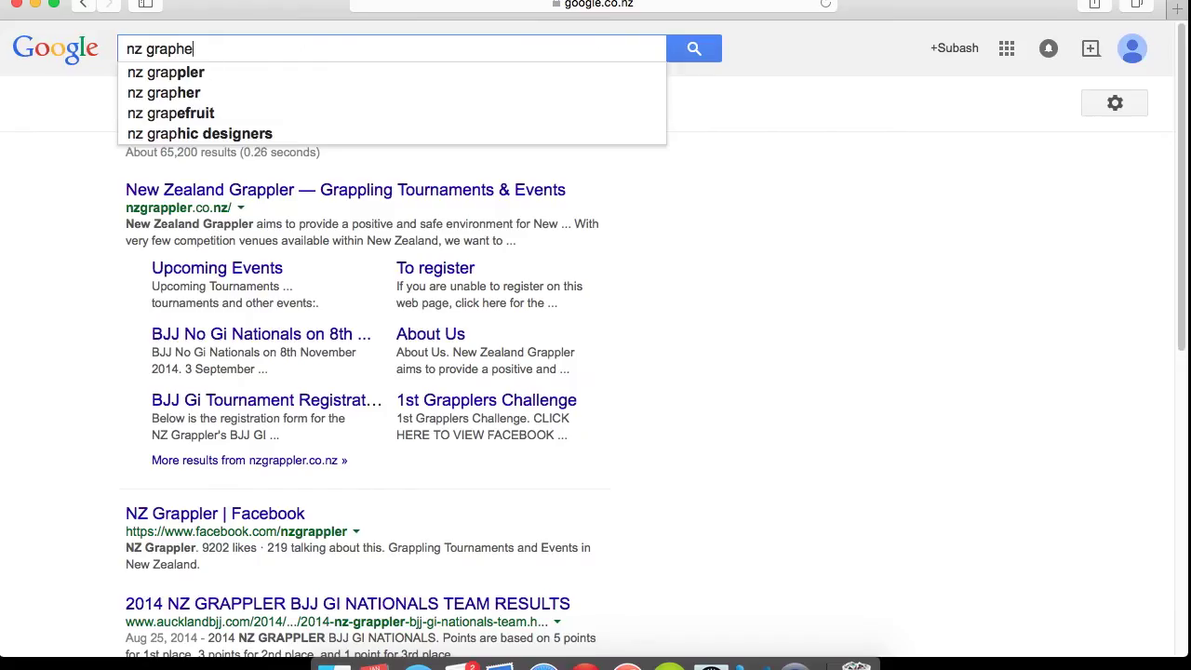
key("Return")
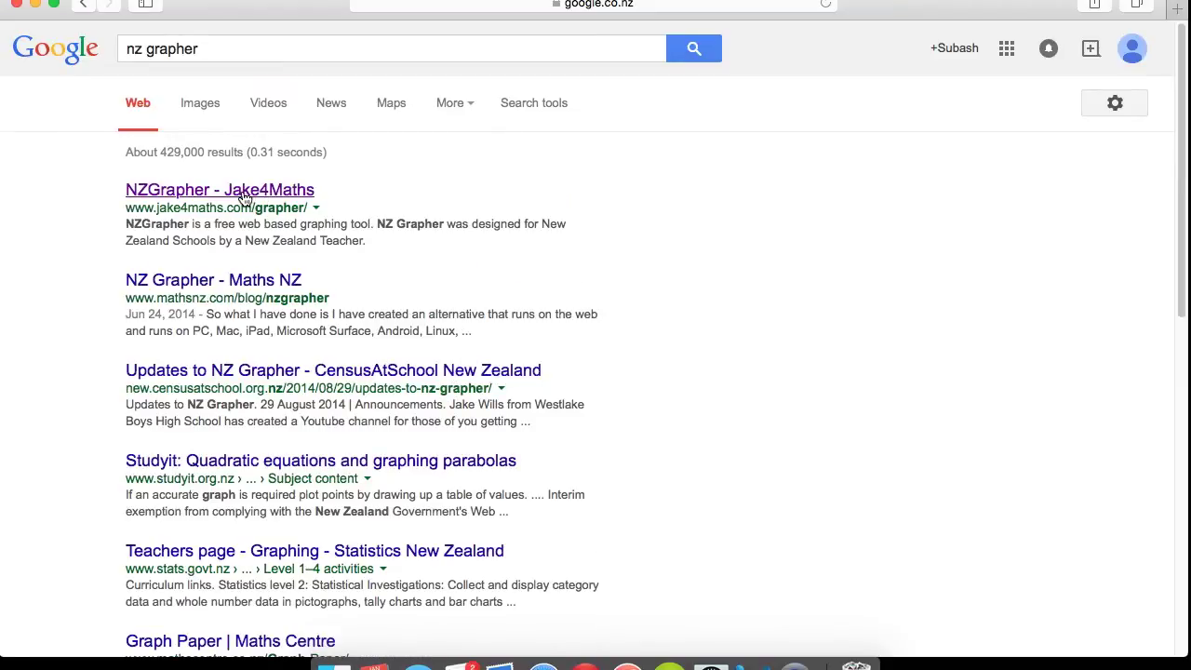
Open the 'NZGrapher - Jake4Maths' result and dismiss the help overlay.
left_click(244, 196)
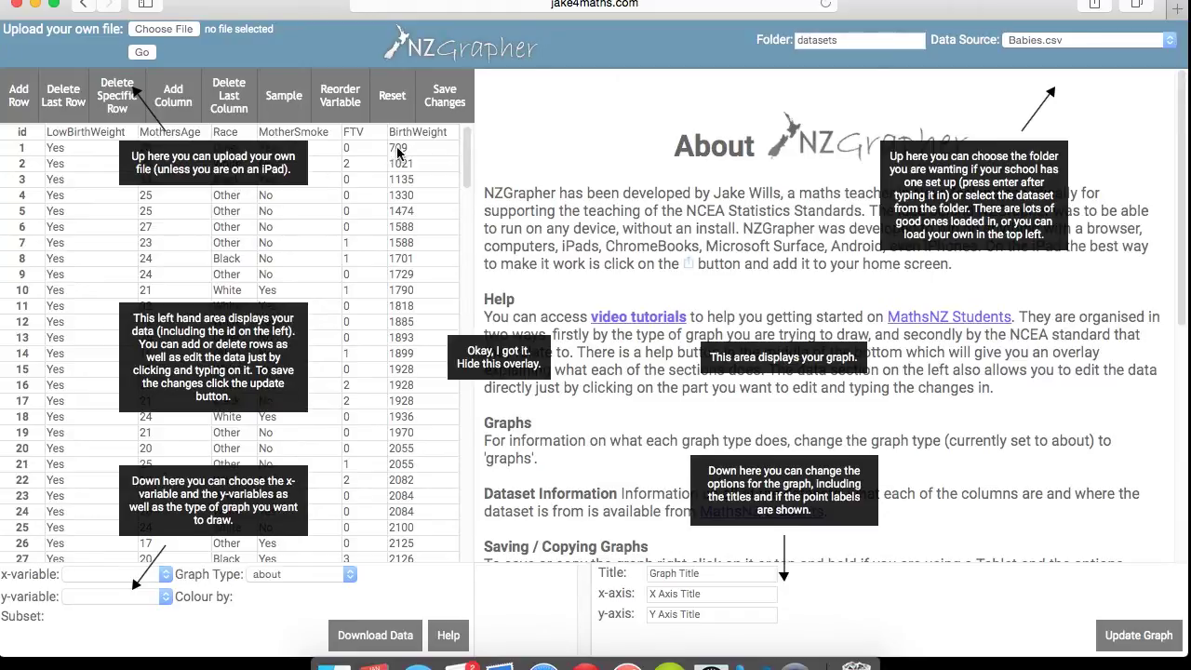
left_click(623, 165)
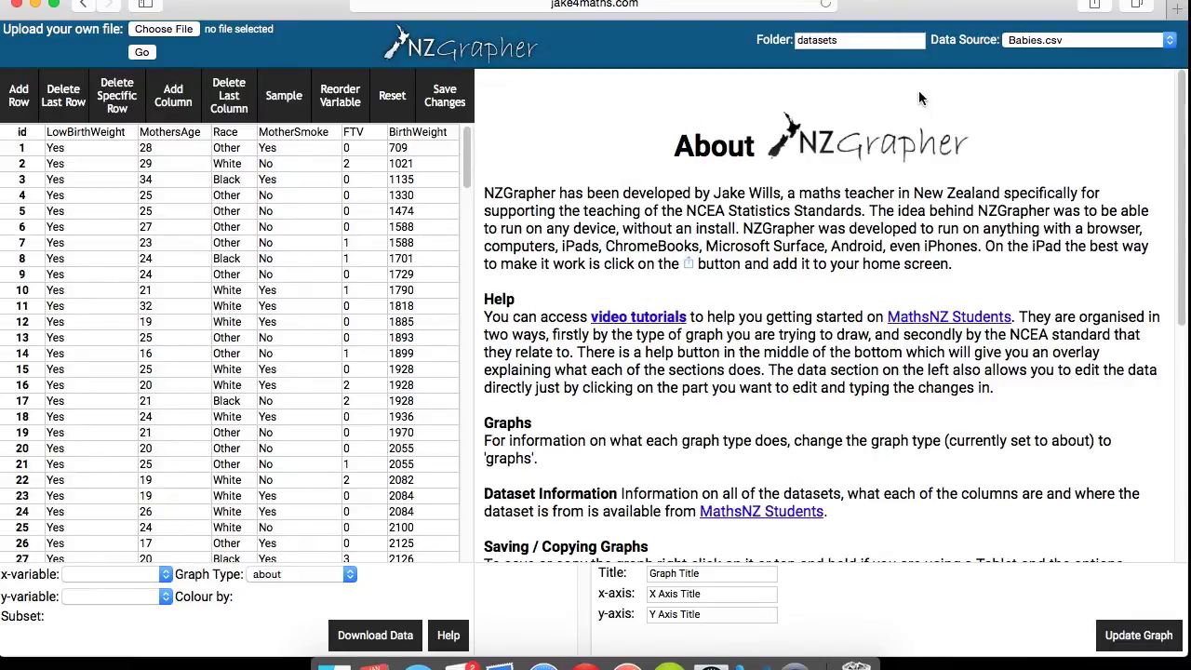
left_click(1095, 47)
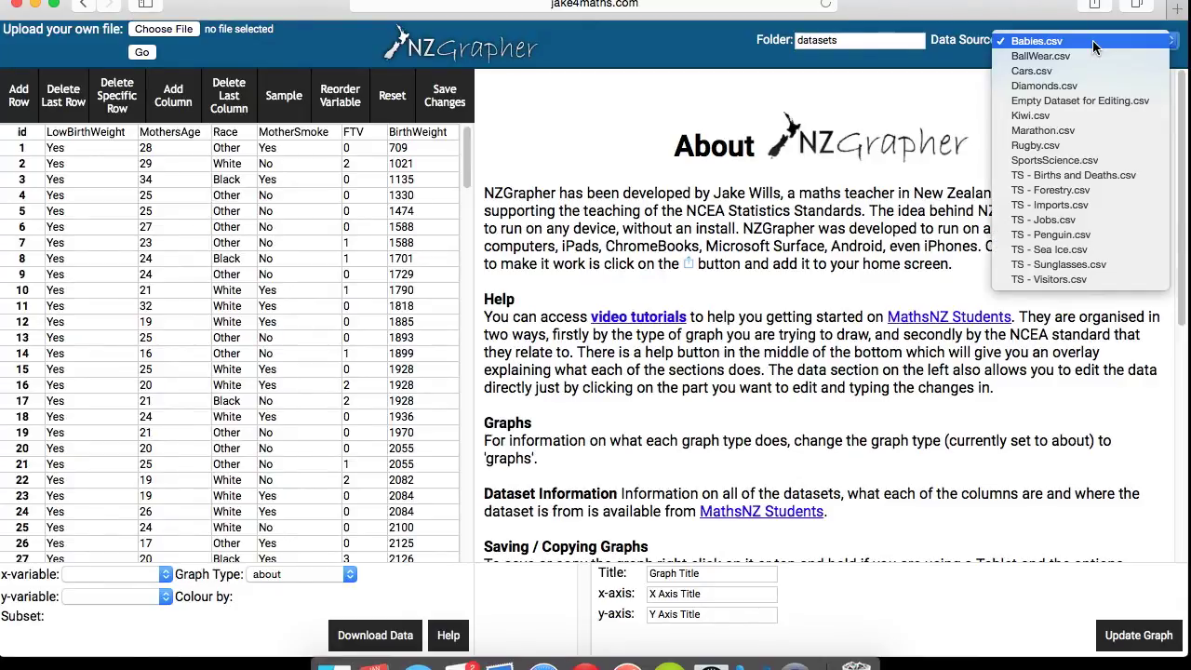
Load 'Empty Dataset for Editing.csv' from the Data Source list.
left_click(1097, 103)
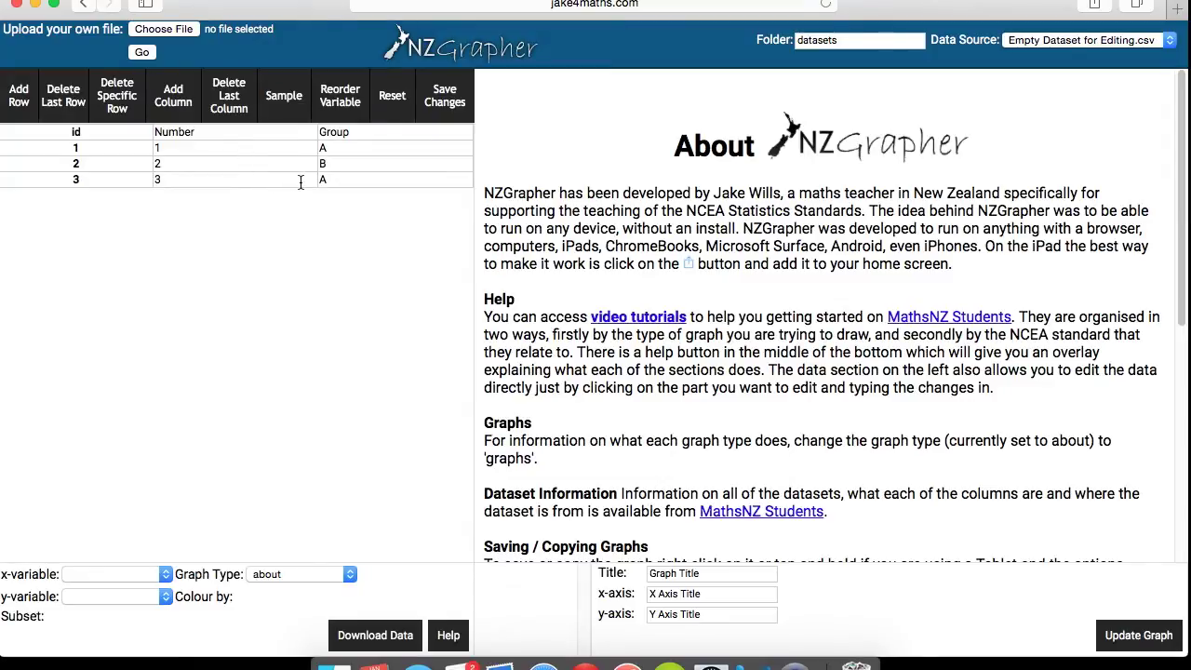
left_click(211, 132)
Rename the column headings from Number and Group to Height and Country.
key("BackSpace")
key("BackSpace")
key("BackSpace")
key("BackSpace")
key("BackSpace")
key("BackSpace")
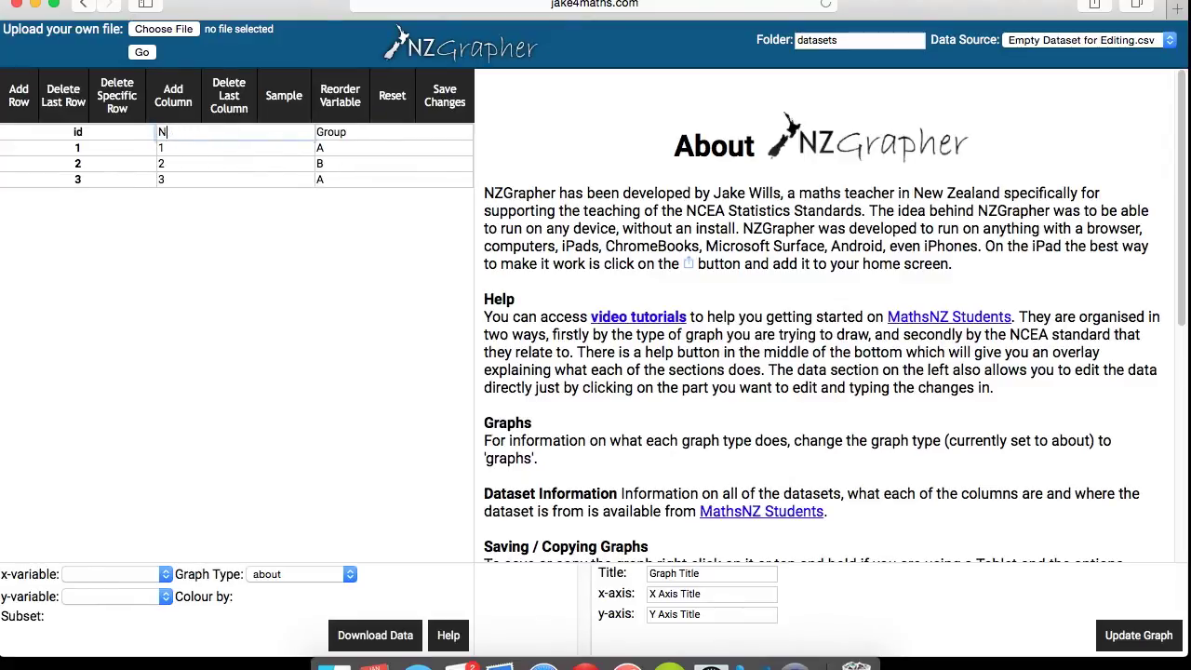
type("Height")
left_click(376, 132)
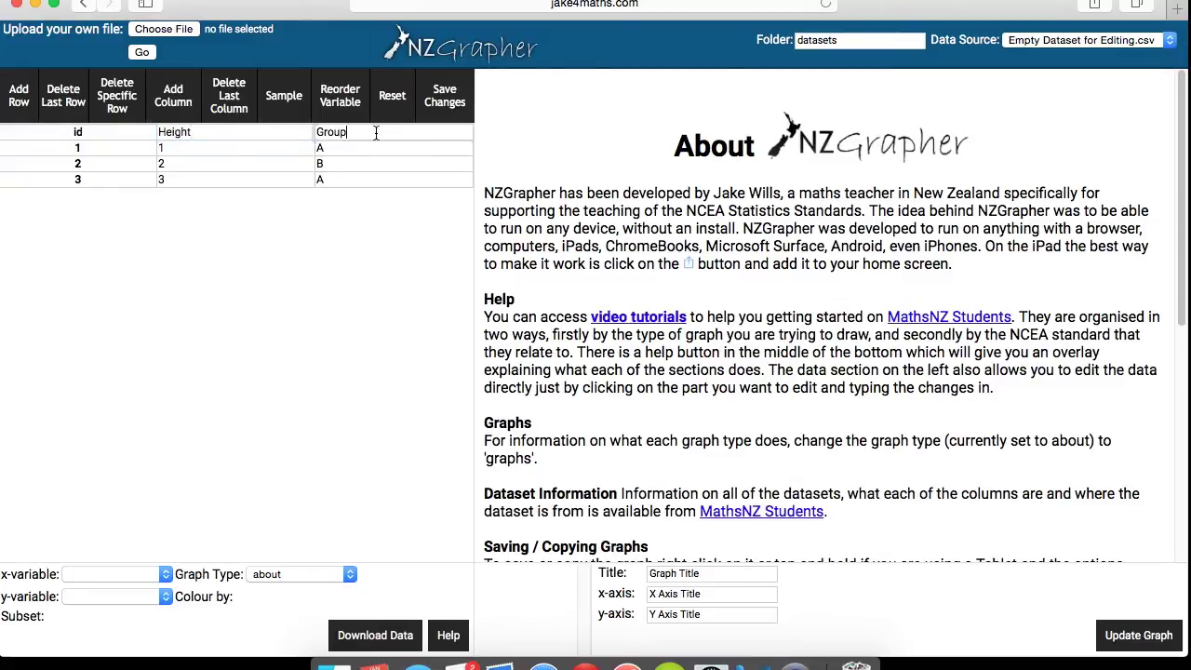
key("BackSpace")
key("BackSpace")
key("BackSpace")
key("BackSpace")
key("BackSpace")
type("Country")
key("Return")
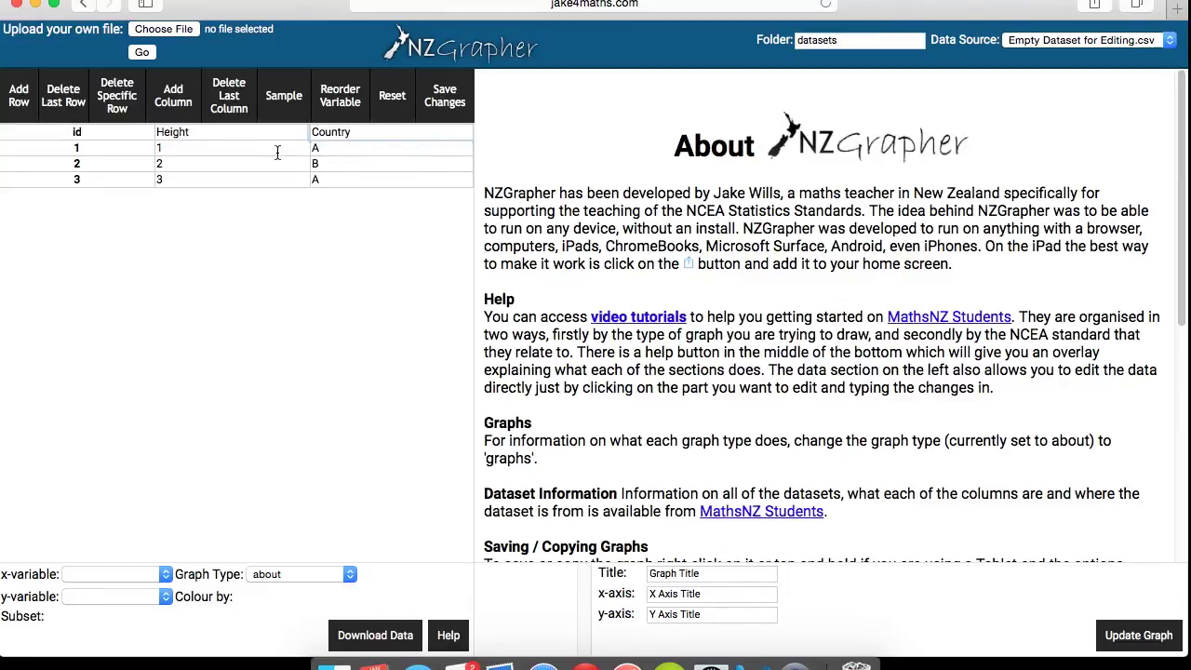
Enter heights 182, 201 and 165 in rows 1 to 3.
left_click(219, 146)
type("82")
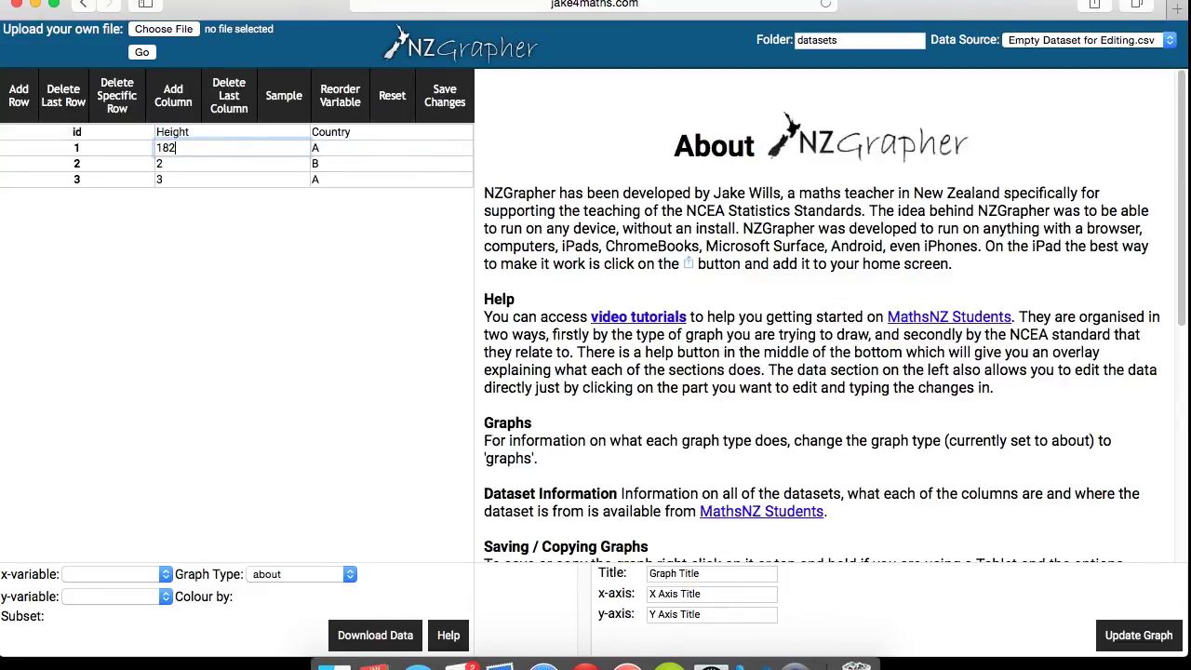
left_click(227, 168)
type("14")
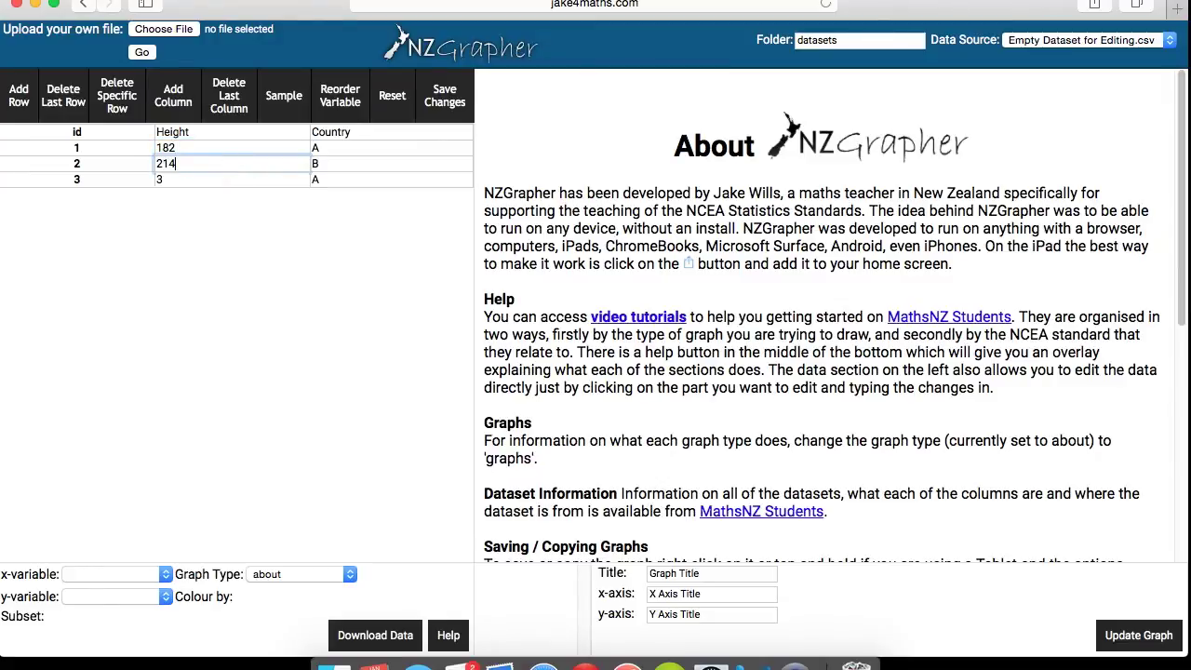
key("BackSpace")
key("BackSpace")
type("01")
left_click(243, 179)
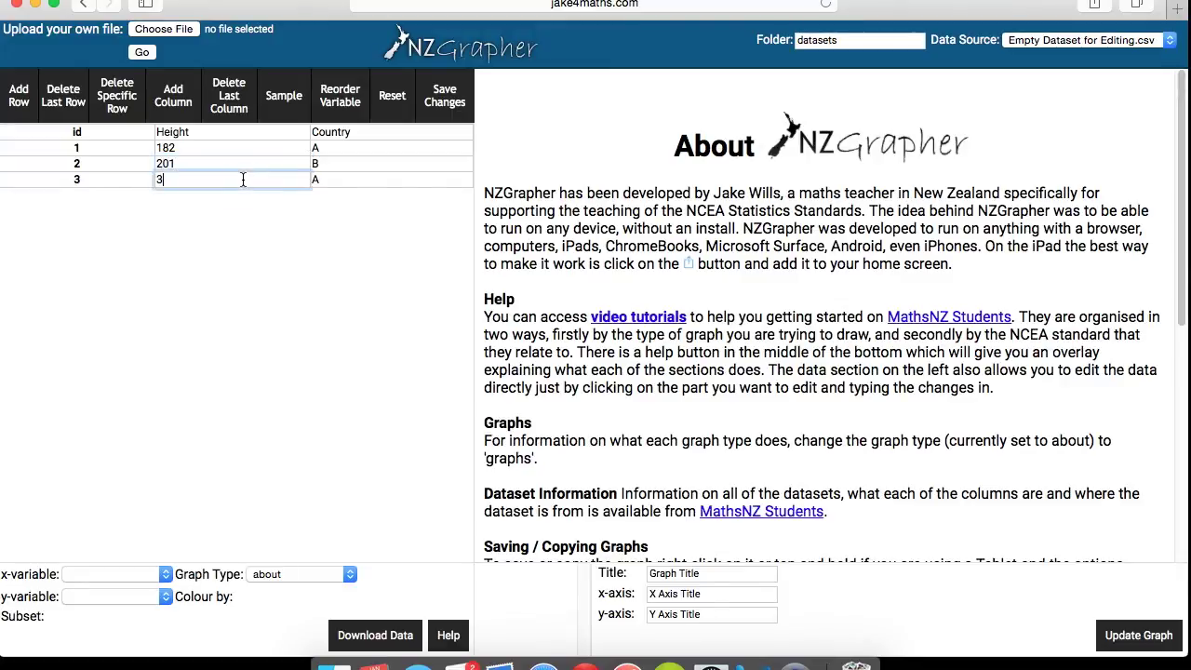
key("BackSpace")
type("165")
Set the countries to New Zealand, South Africa and South Africa.
left_click(390, 149)
key("BackSpace")
type("N")
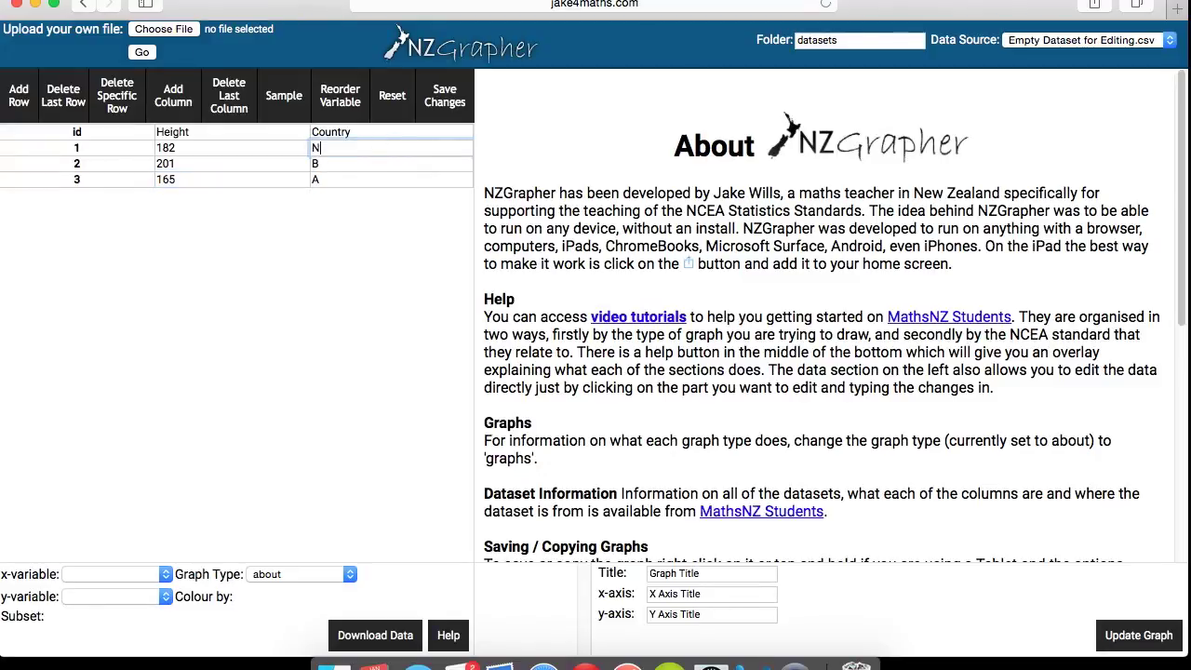
type("ew Zealand")
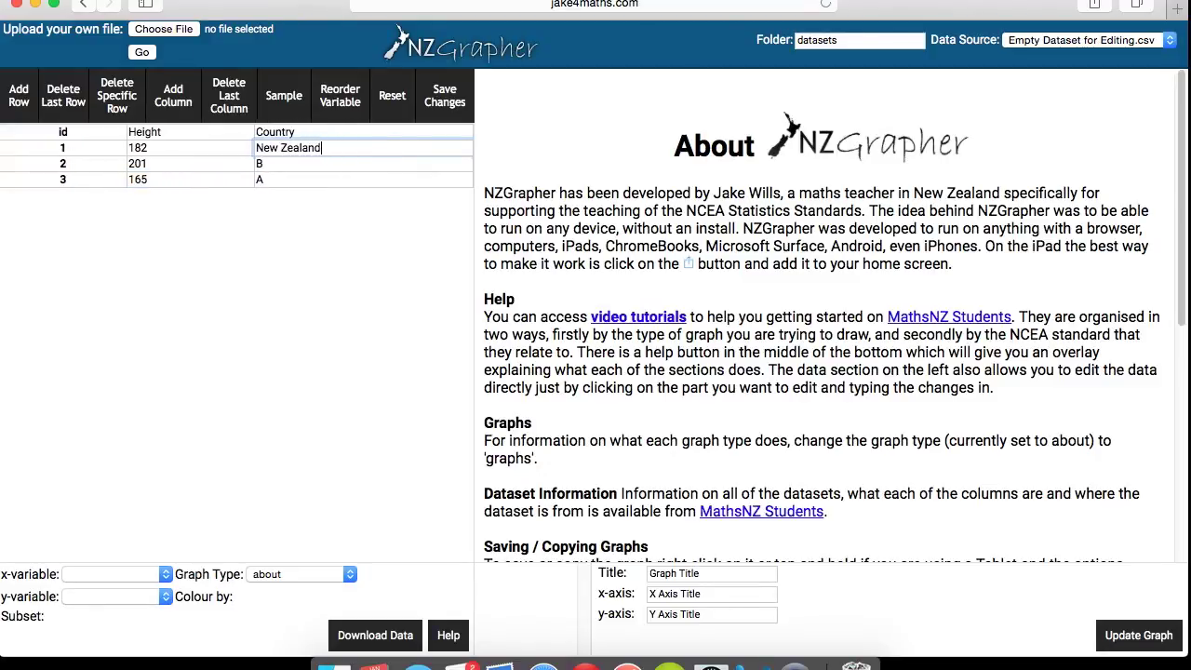
left_click(400, 165)
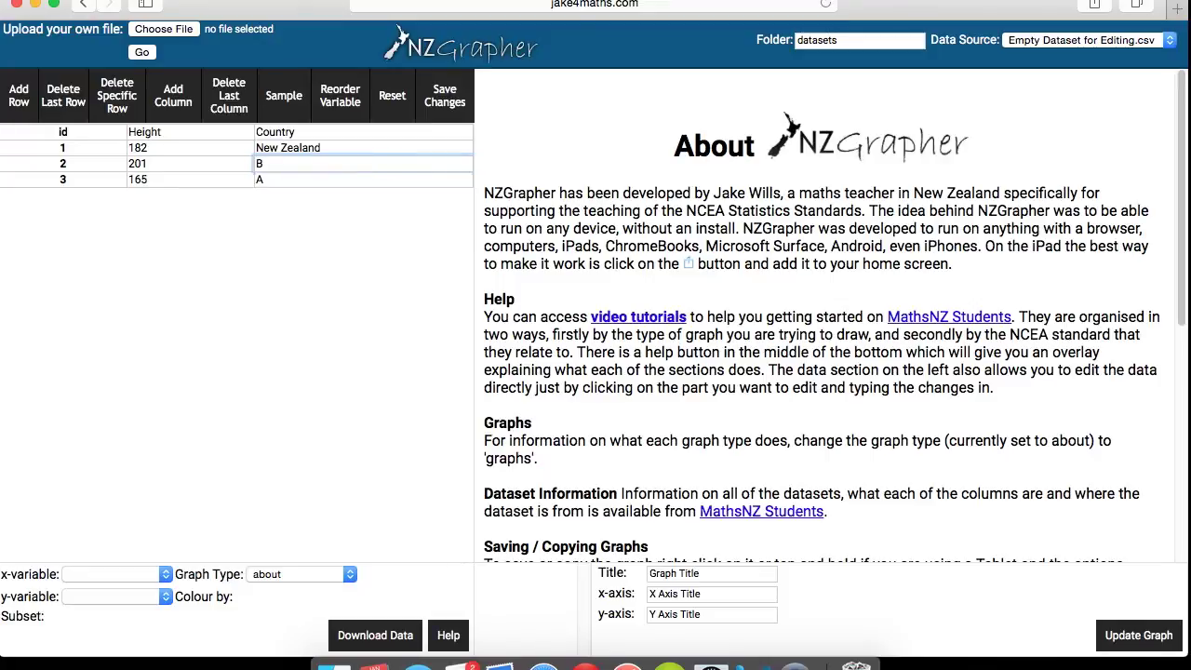
key("BackSpace")
type("South Africa")
left_click(409, 178)
key("BackSpace")
type("S")
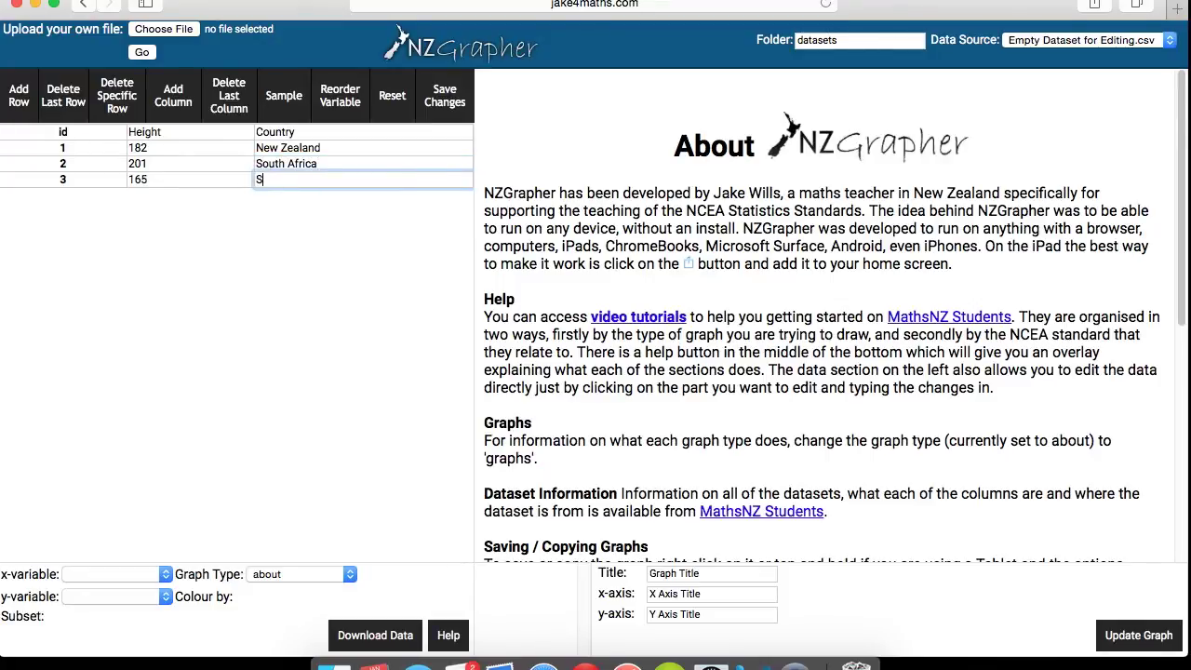
type("outh Africa")
Rename the Country column to Sex and enter M for row 1.
left_click(295, 132)
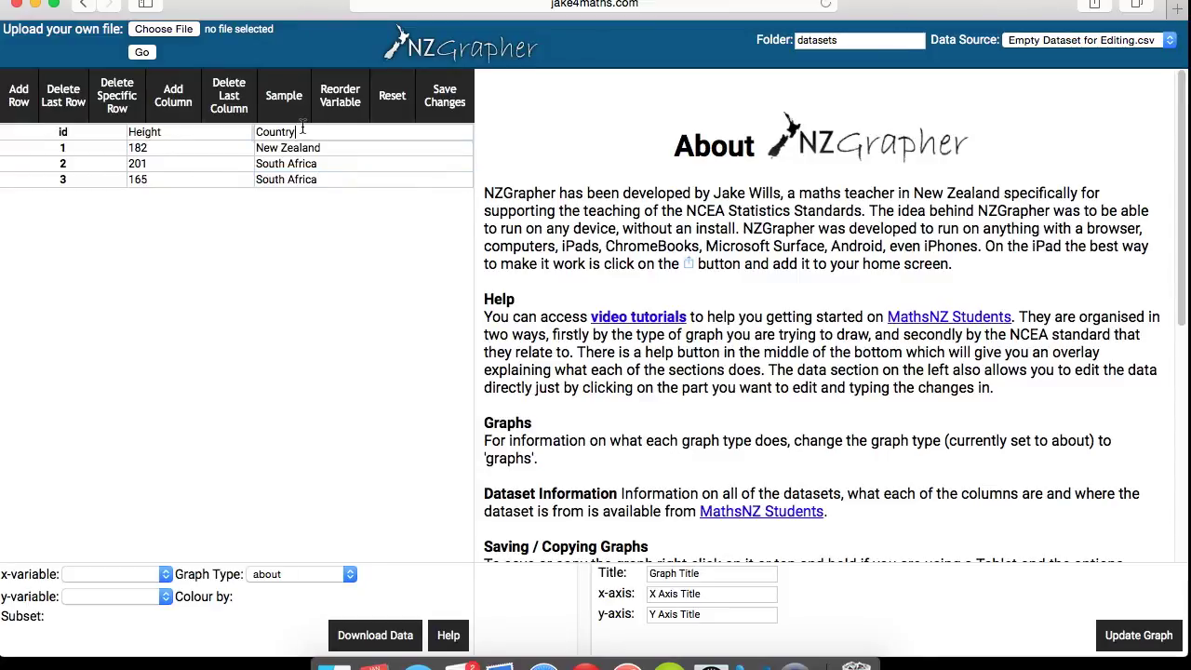
key("BackSpace")
key("BackSpace")
key("BackSpace")
key("BackSpace")
key("BackSpace")
key("BackSpace")
key("BackSpace")
type("Sex")
left_click(327, 147)
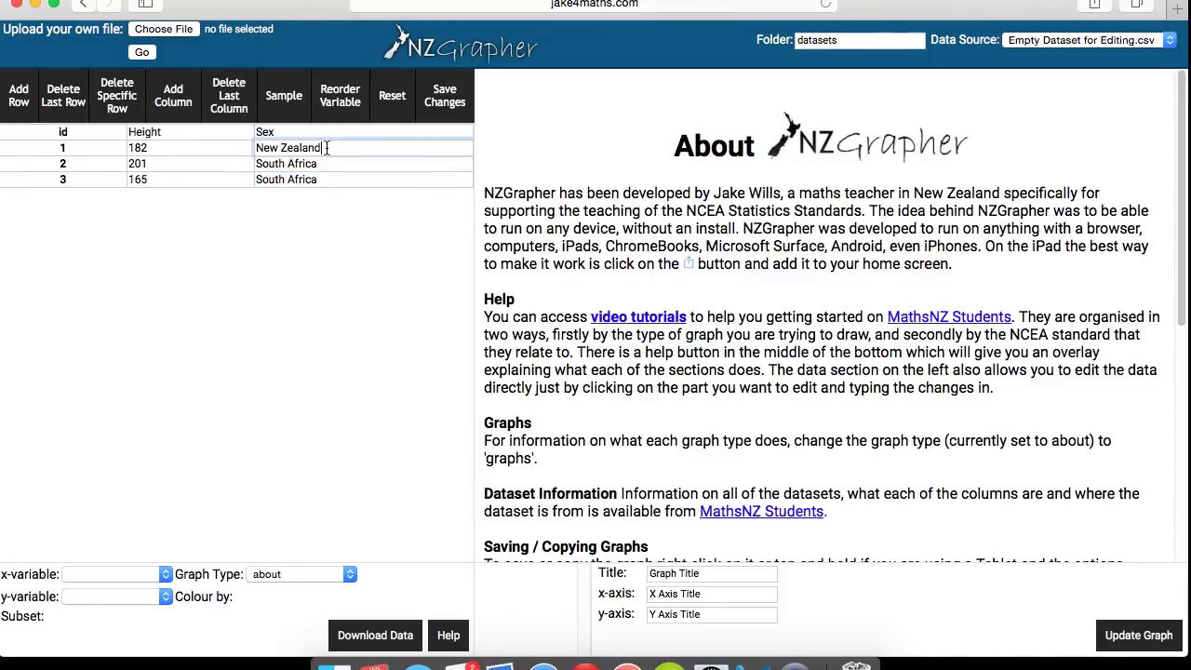
triple_click(327, 147)
type("M")
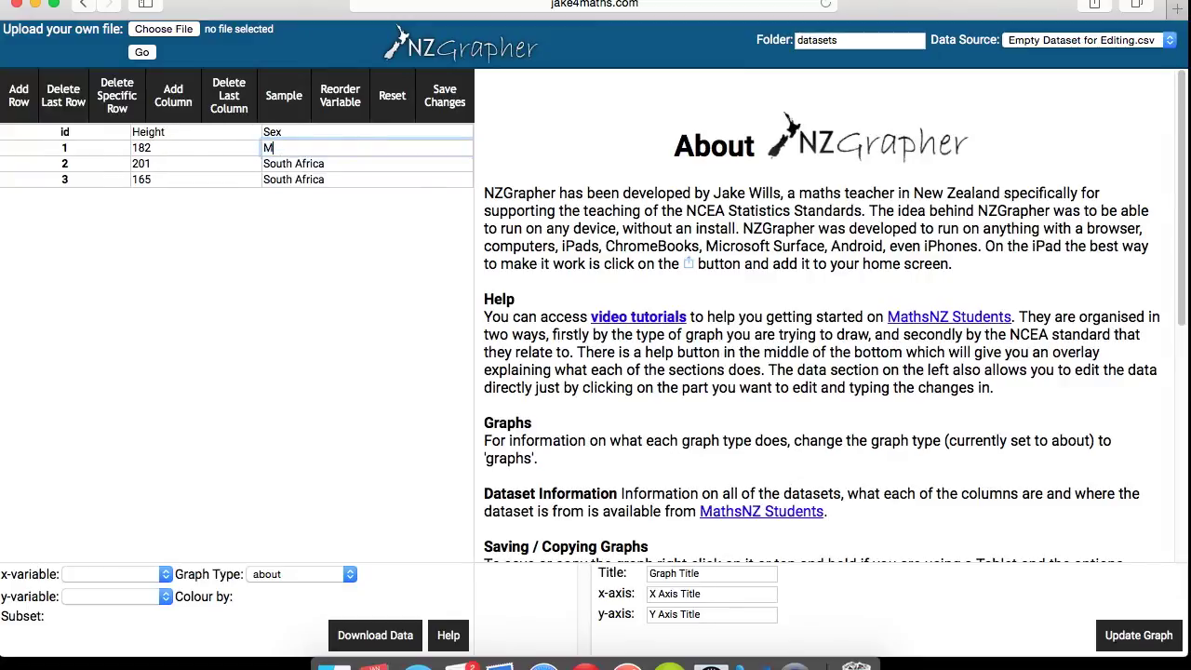
Enter F for rows 2 and 3 and save the dataset changes.
left_click(337, 167)
key("BackSpace")
key("BackSpace")
key("BackSpace")
key("BackSpace")
key("BackSpace")
key("BackSpace")
key("BackSpace")
key("BackSpace")
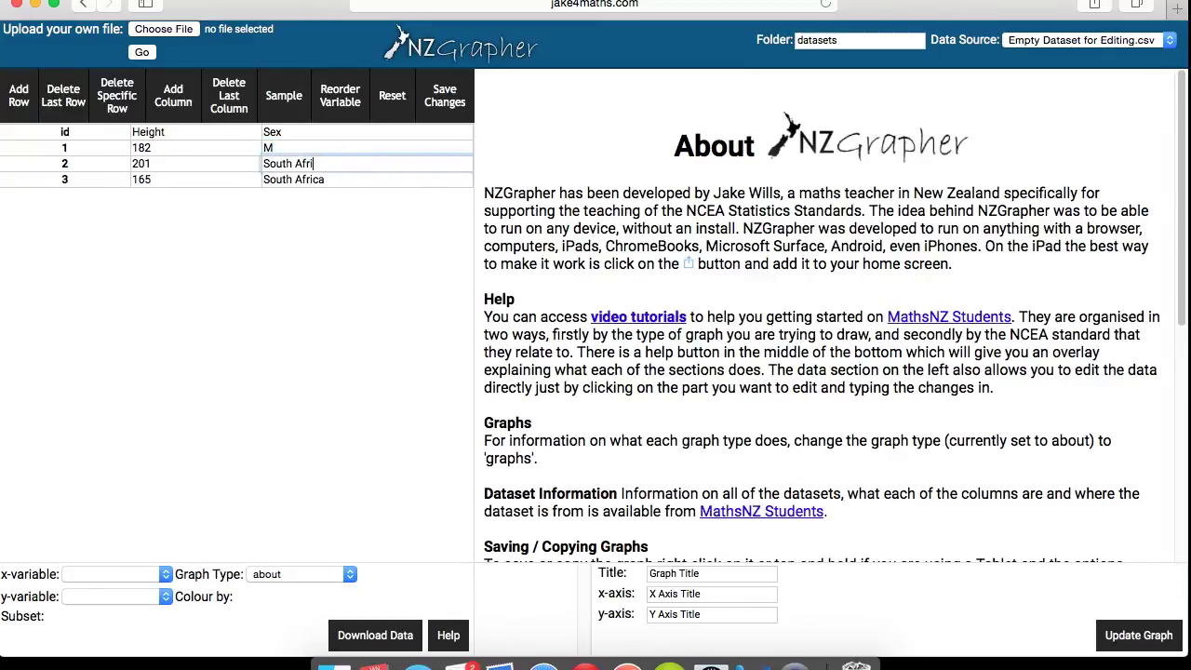
key("BackSpace")
key("BackSpace")
key("BackSpace")
key("BackSpace")
type("F")
left_click(372, 180)
key("BackSpace")
key("BackSpace")
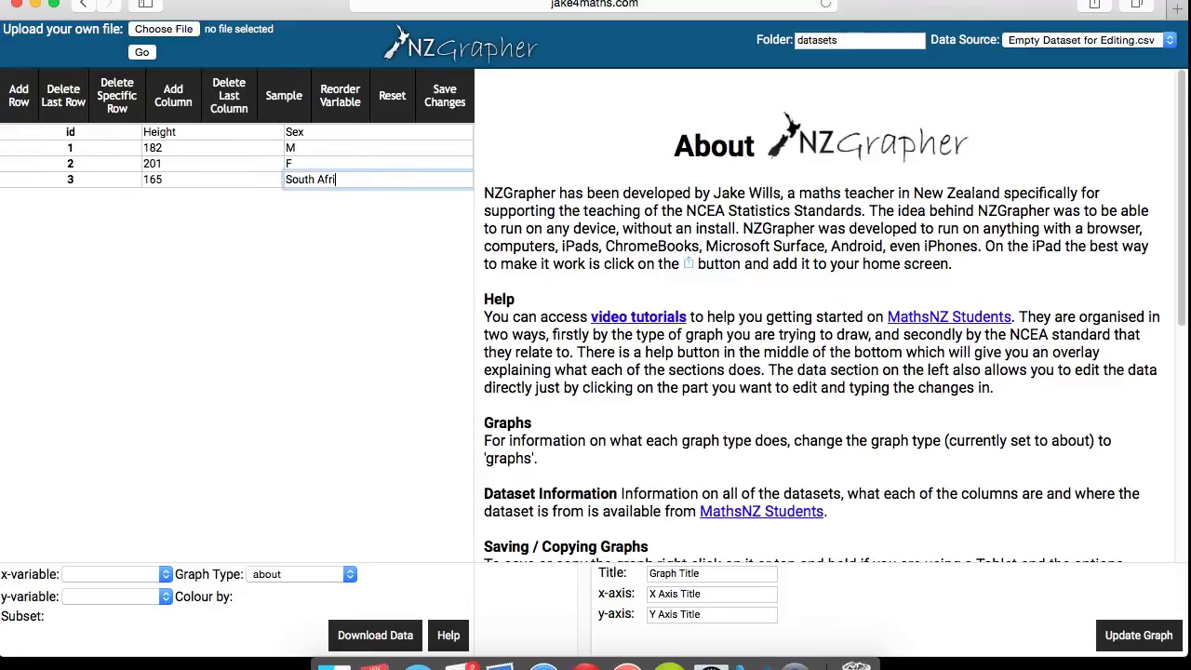
key("BackSpace")
key("BackSpace")
key("BackSpace")
key("BackSpace")
key("BackSpace")
key("BackSpace")
key("BackSpace")
key("BackSpace")
key("BackSpace")
key("BackSpace")
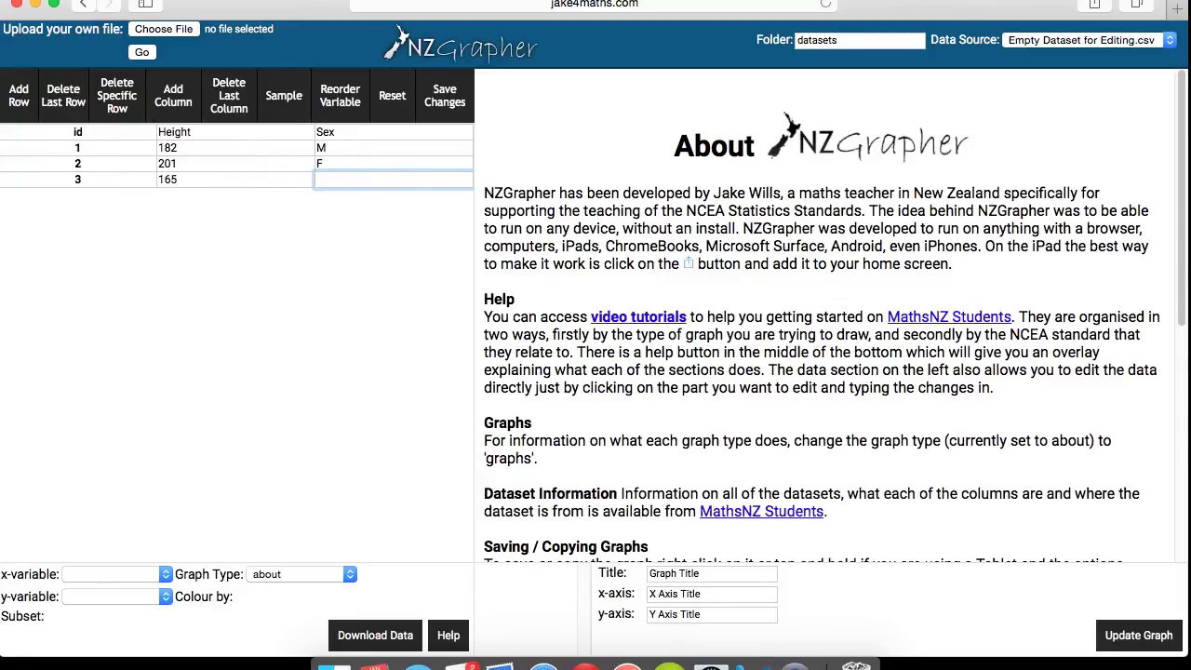
type("F")
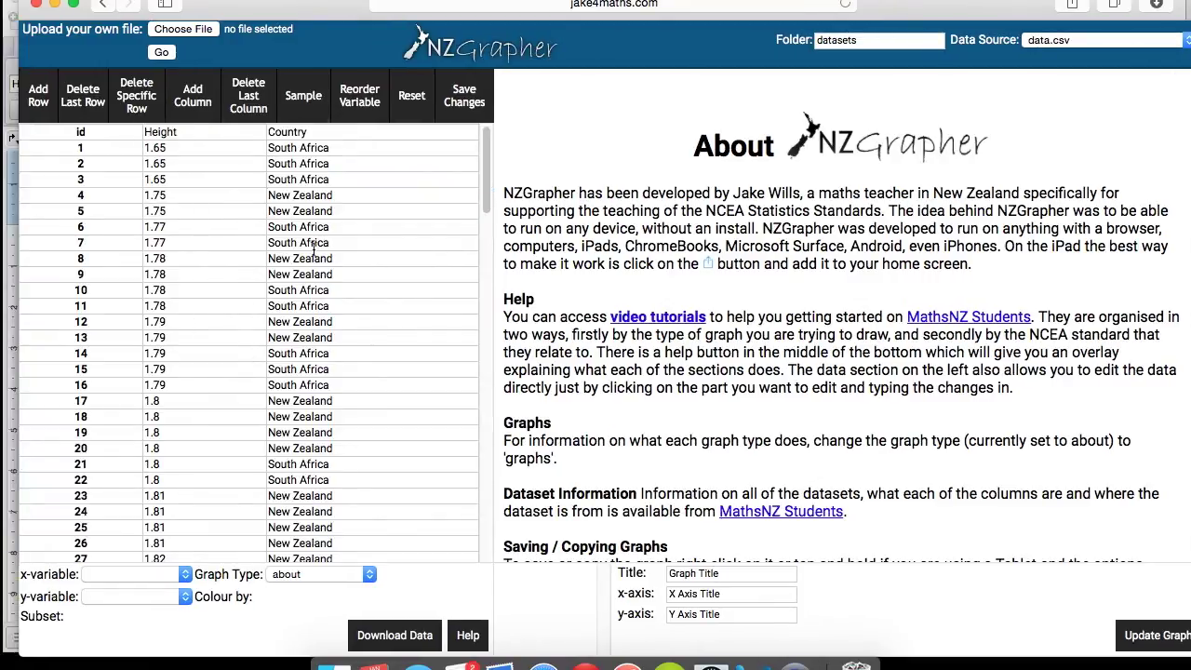
left_click(464, 102)
Choose dotplot as the graph type and Height as the x-variable.
left_click(368, 572)
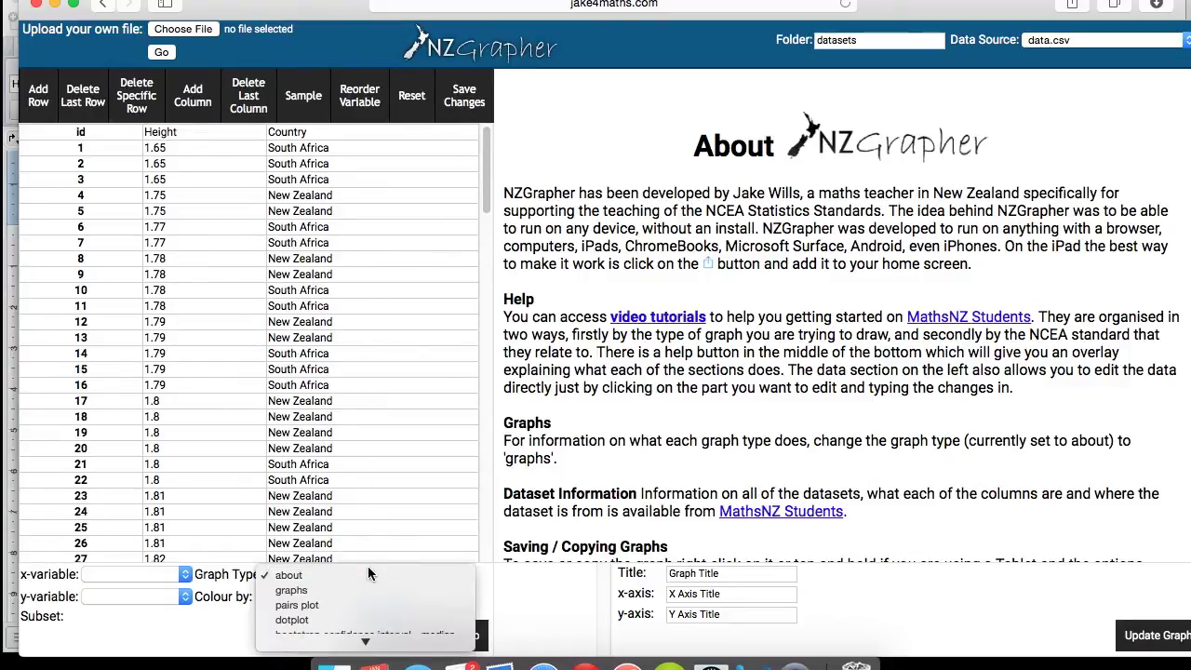
left_click(368, 620)
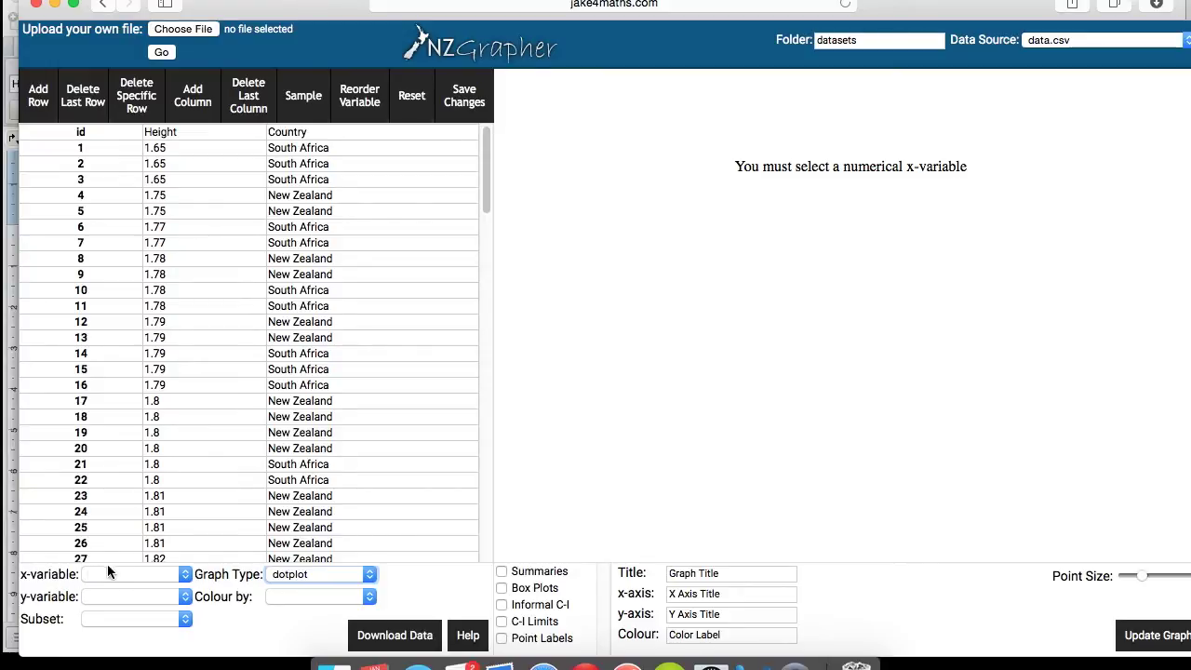
left_click(185, 573)
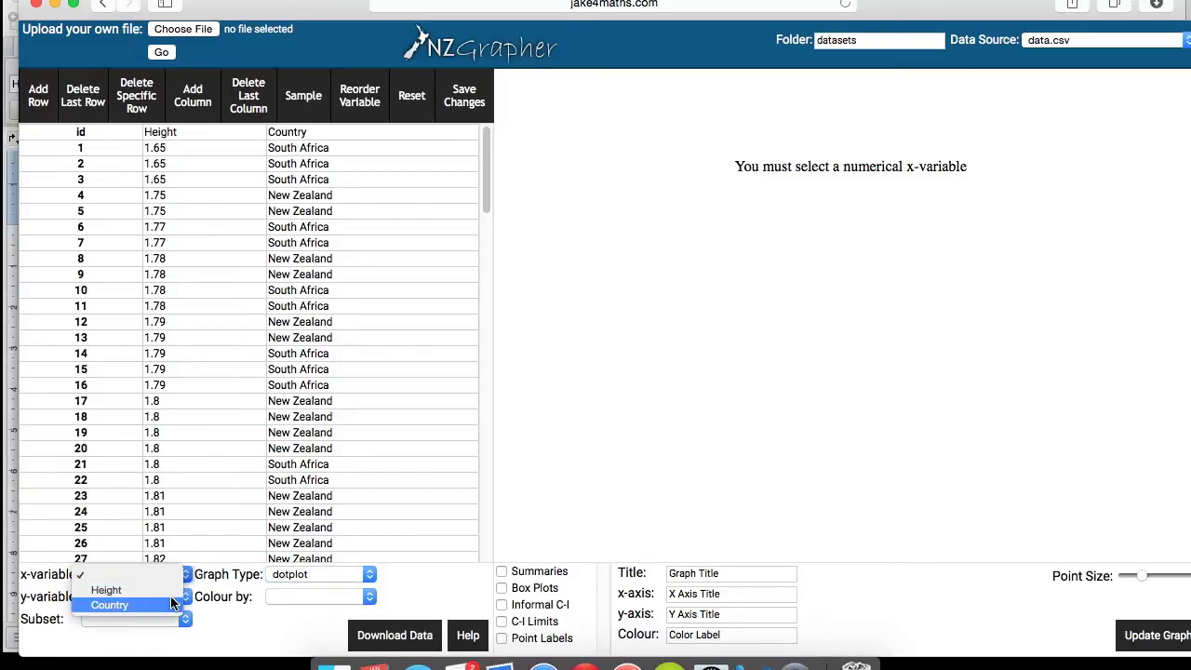
left_click(170, 589)
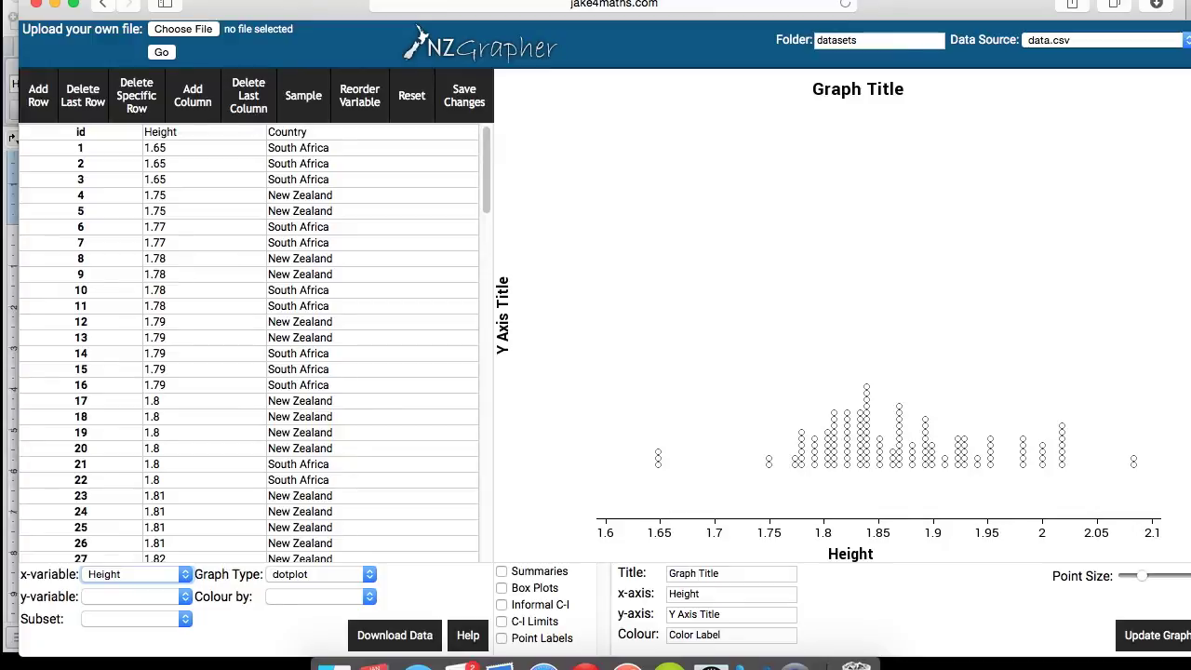
Set Country as the y-variable to split the dotplot into New Zealand and South Africa.
left_click_drag(309, 5, 291, 5)
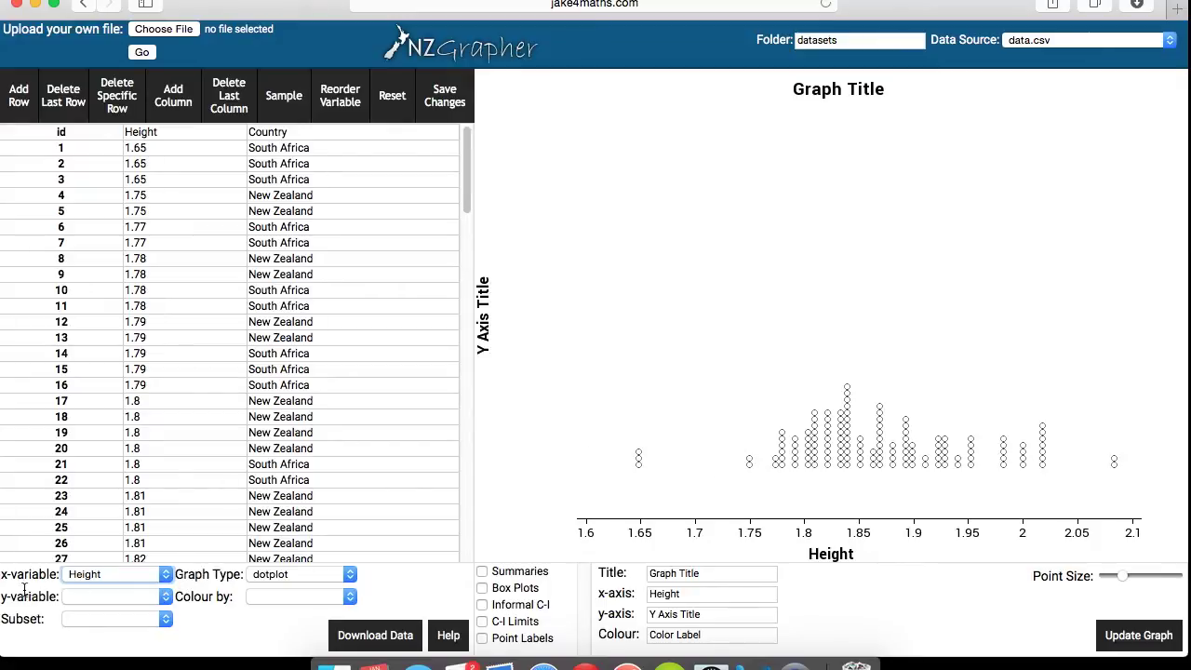
left_click(164, 597)
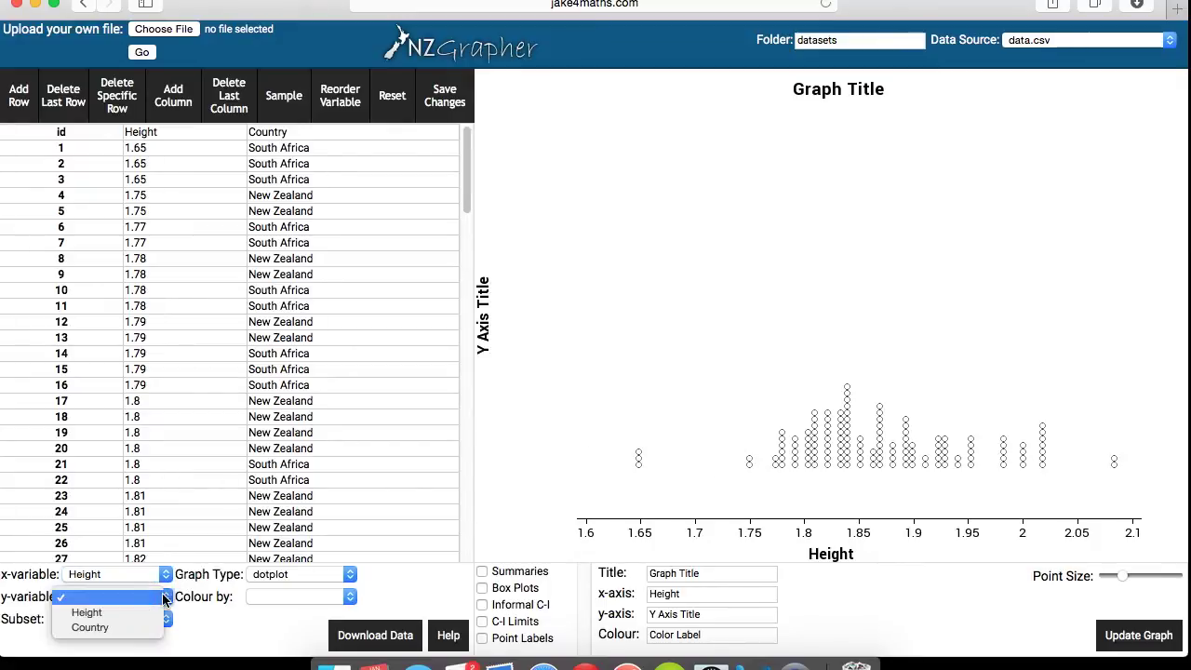
left_click(138, 627)
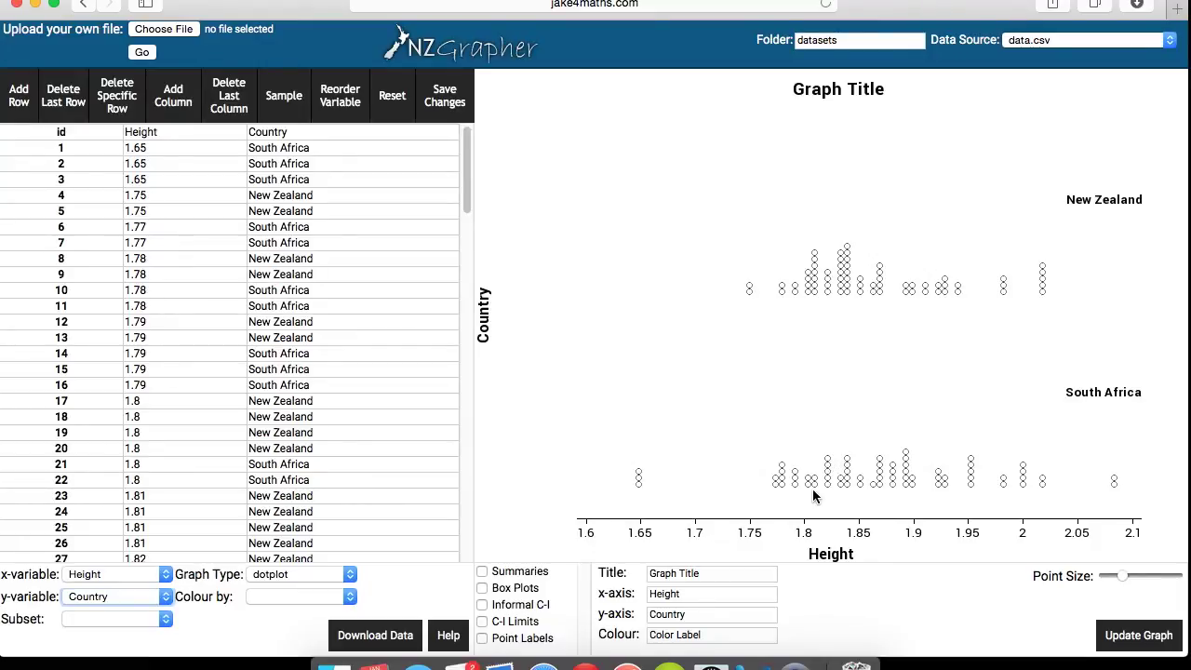
left_click(482, 589)
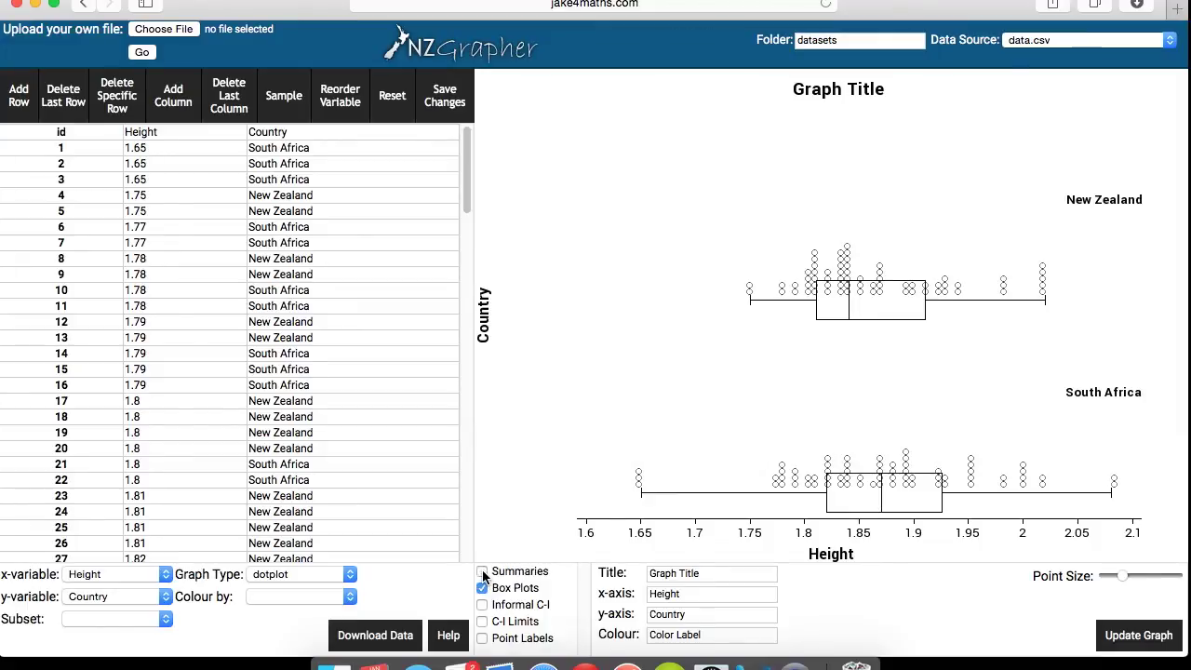
Show summary statistics beside each country's group, e.g. New Zealand median 1.84.
left_click(482, 571)
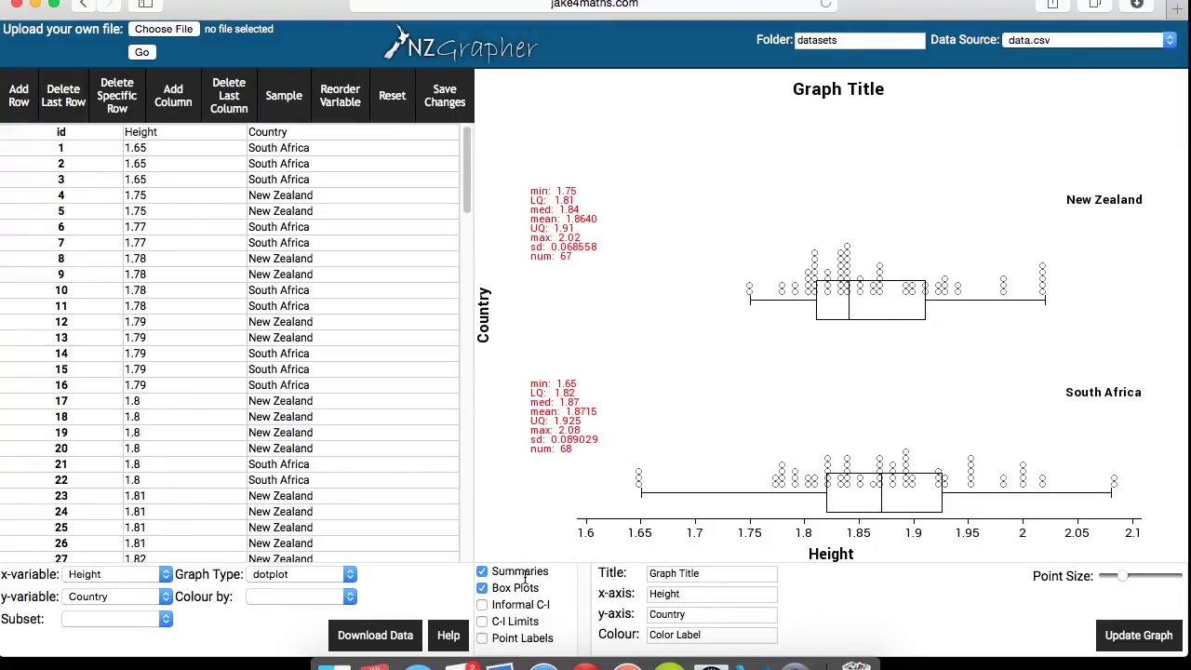
left_click(712, 573)
Title the graph 'Height of Rugby Players in New Zealand and South Africa', x-axis 'Height (m)', and redraw.
left_click_drag(712, 573, 599, 574)
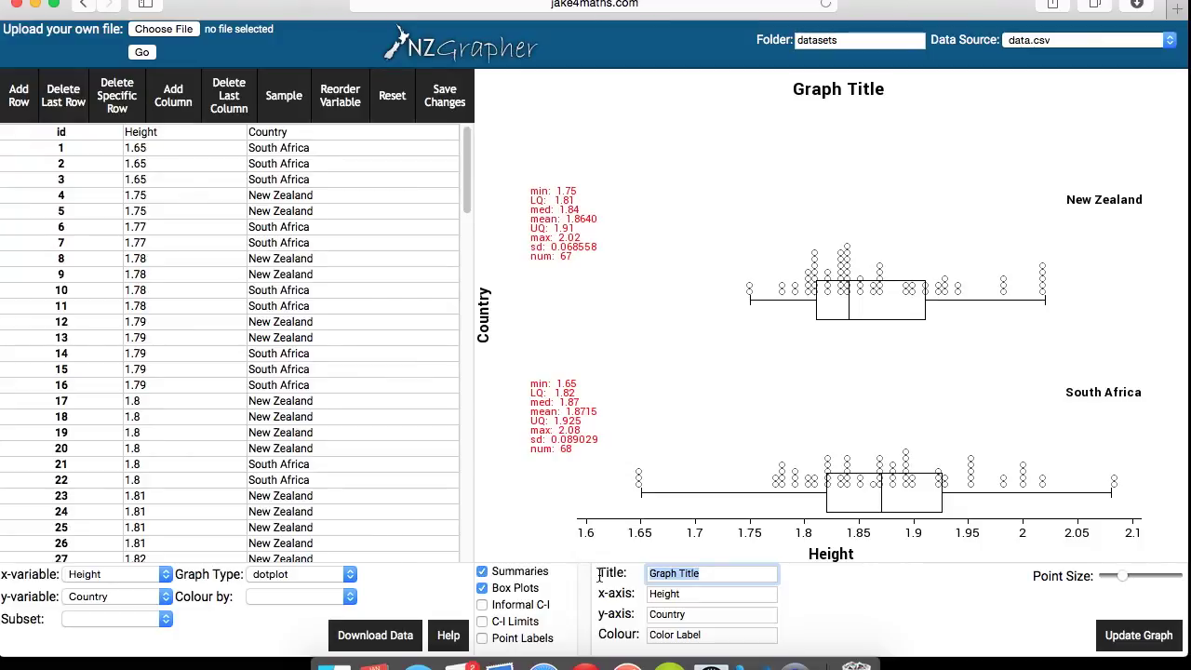
type("H")
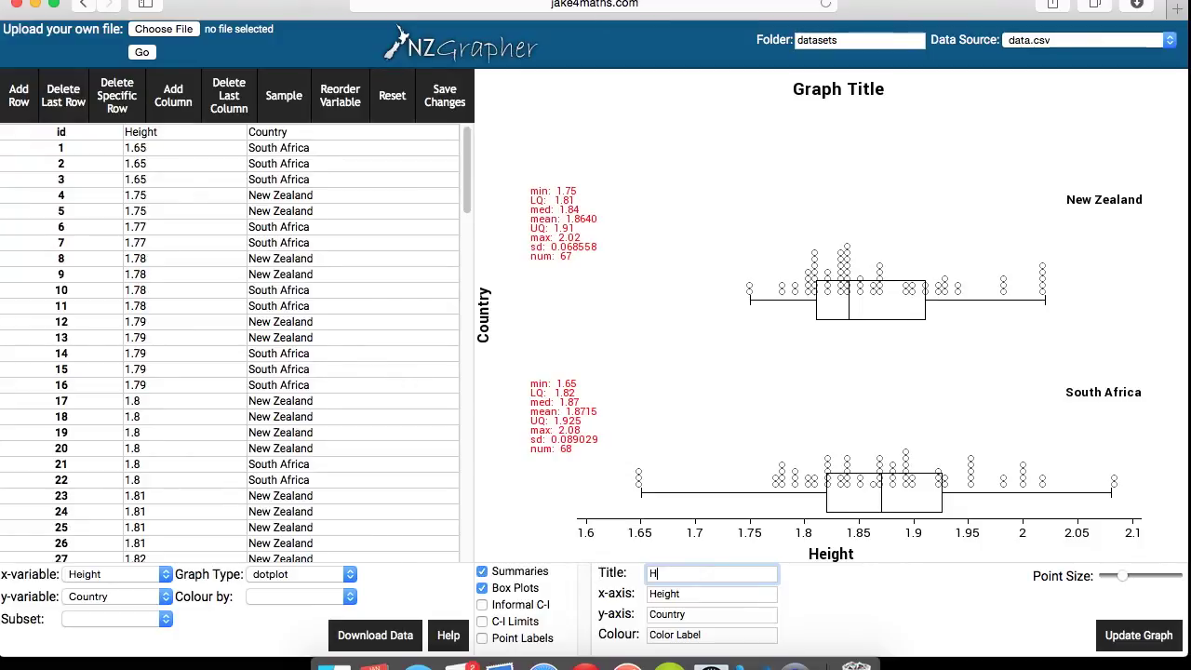
type("eight of Rugby Players")
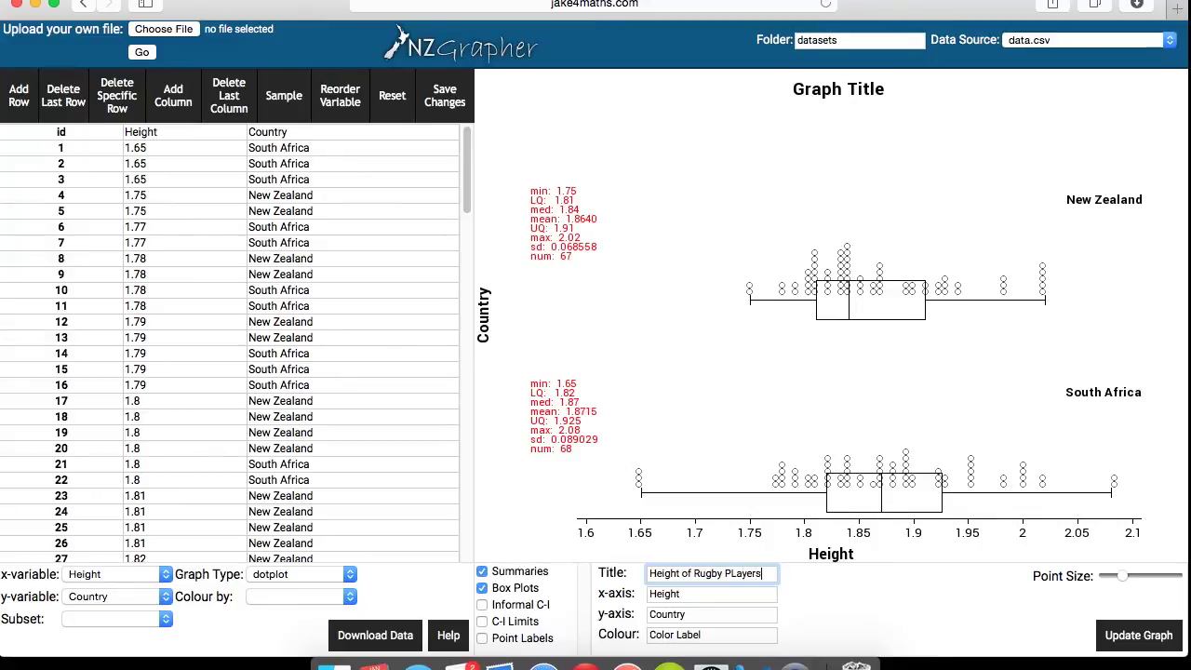
key("BackSpace")
key("BackSpace")
key("BackSpace")
key("BackSpace")
key("BackSpace")
type("ayers in ")
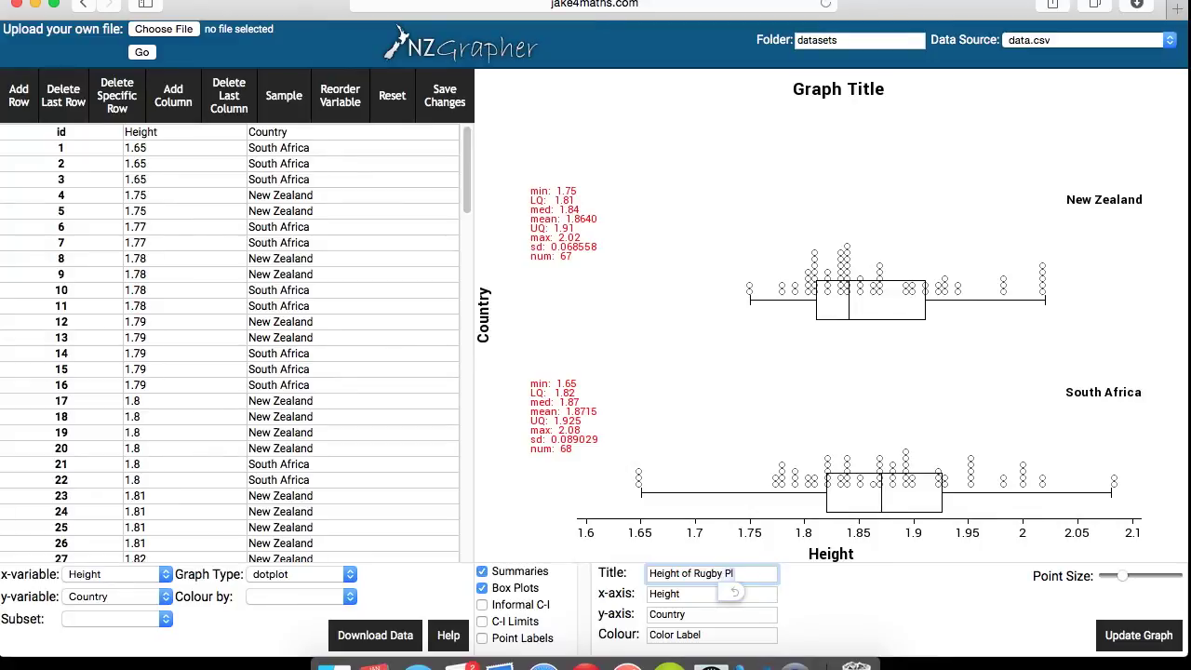
type("New")
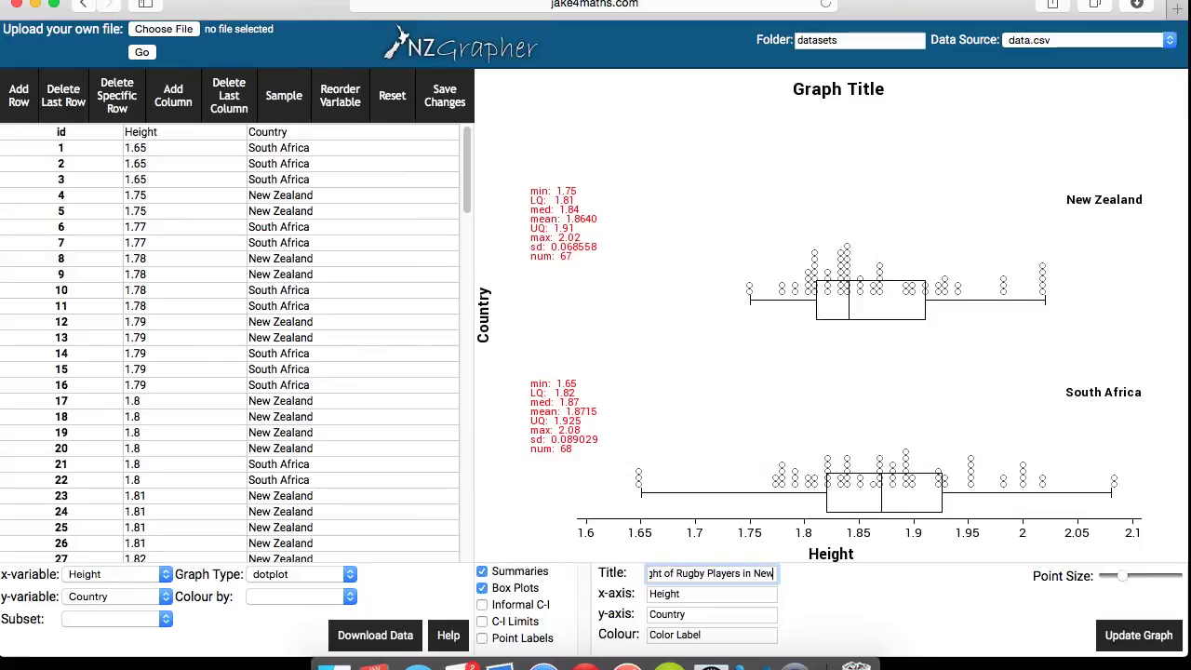
type(" Zealand")
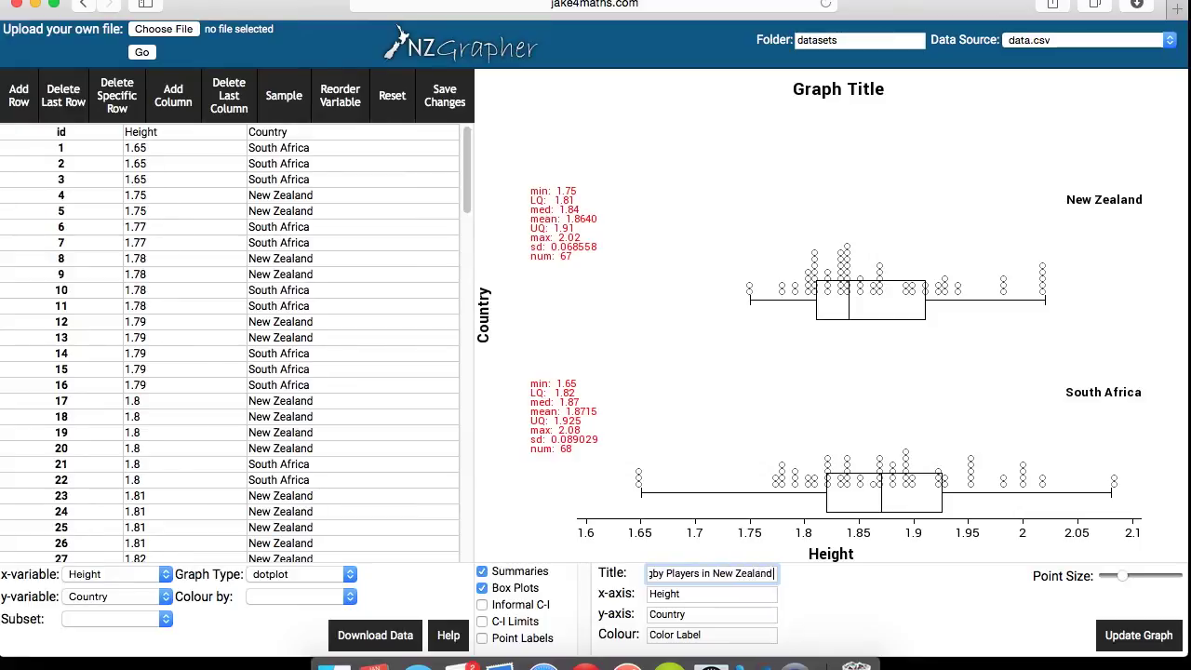
type(" and South Africa")
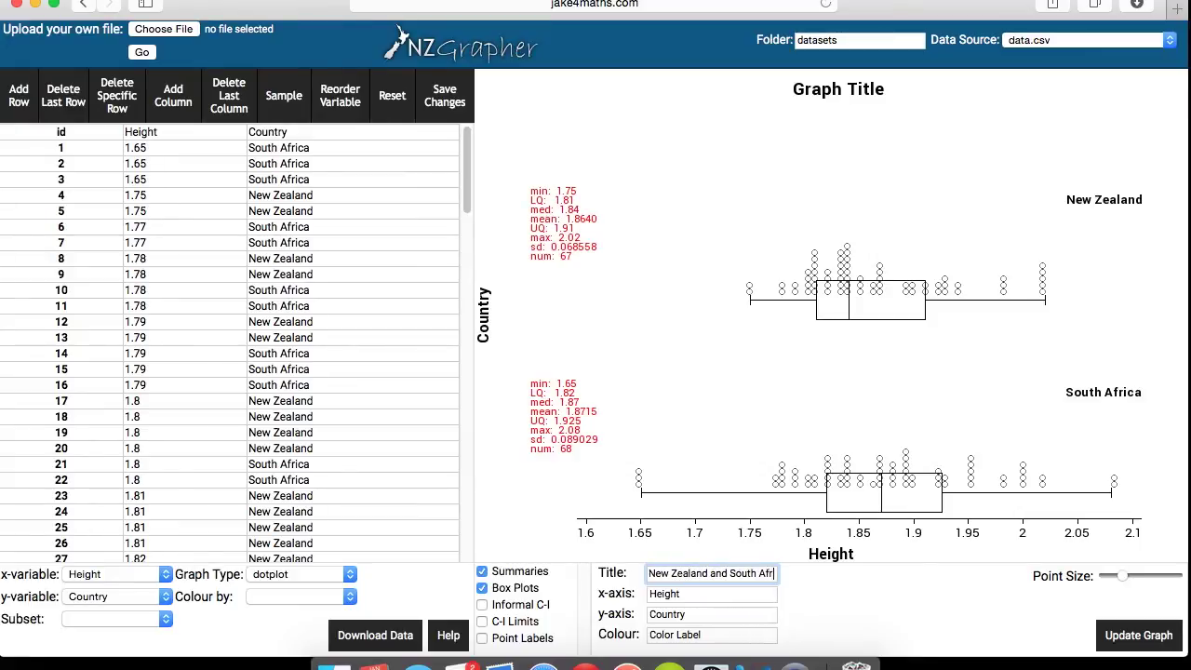
left_click(708, 596)
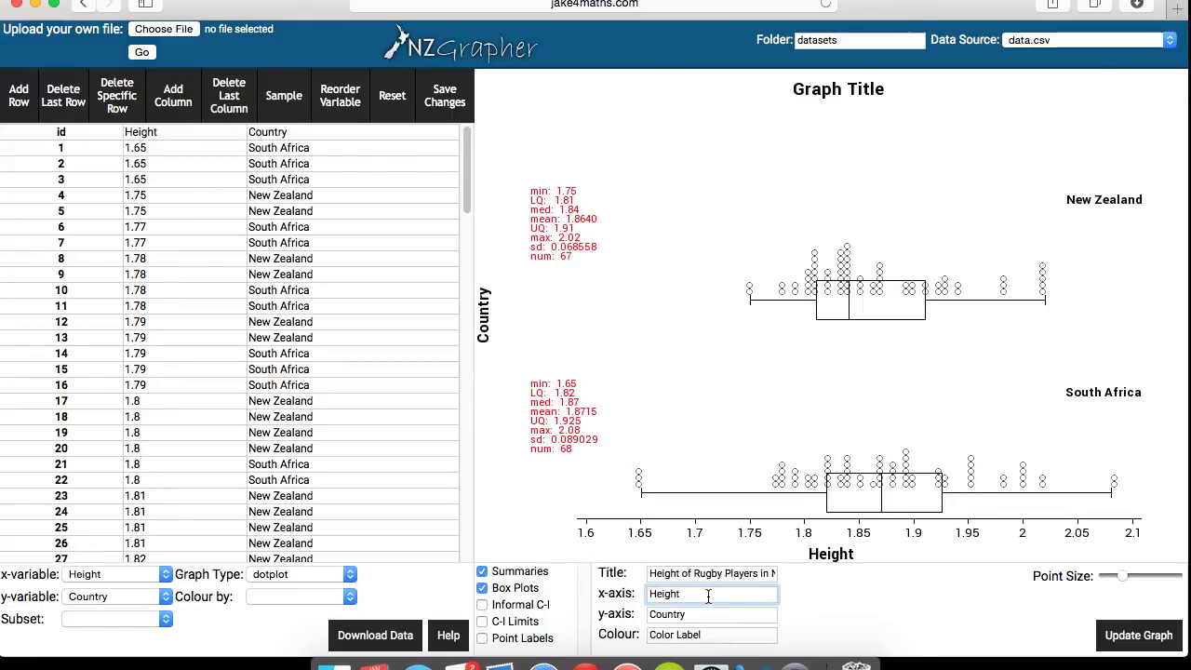
type("(m)")
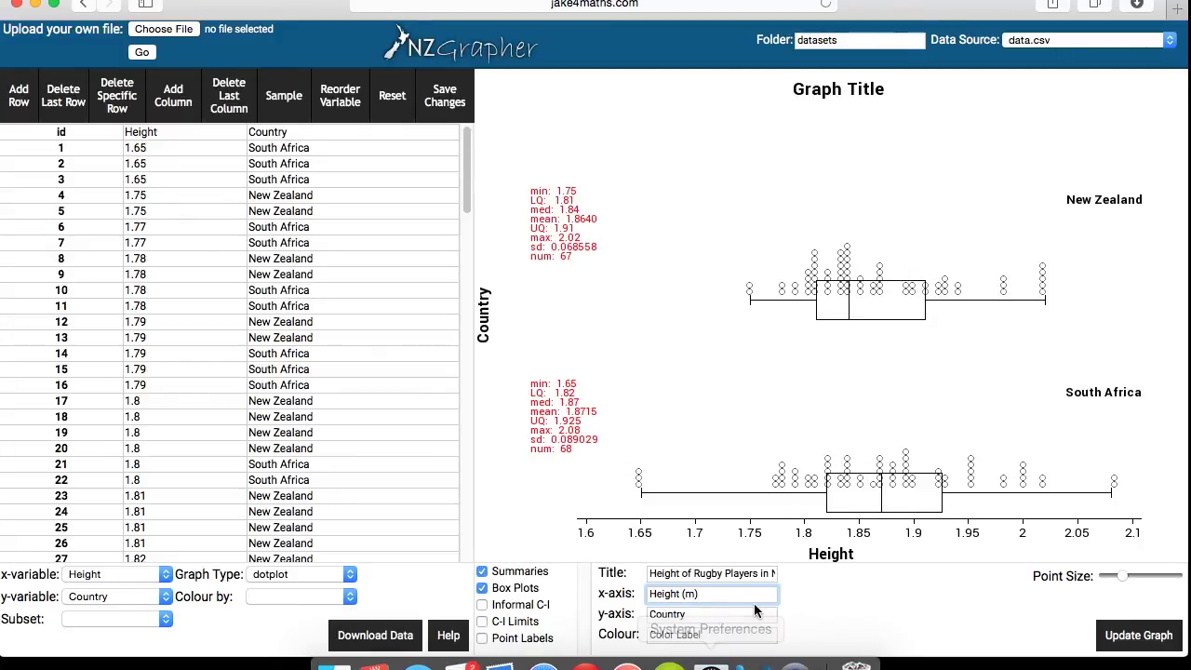
left_click(1116, 637)
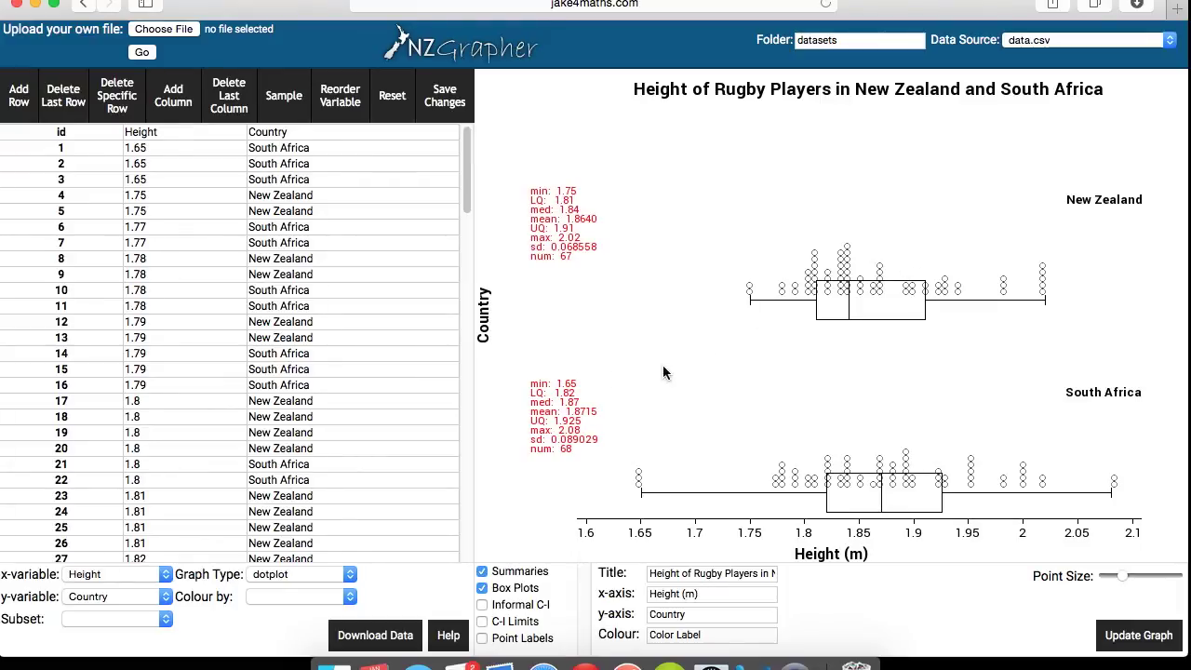
Open the graph's Dotplot PNG image in a new browser tab.
right_click(725, 216)
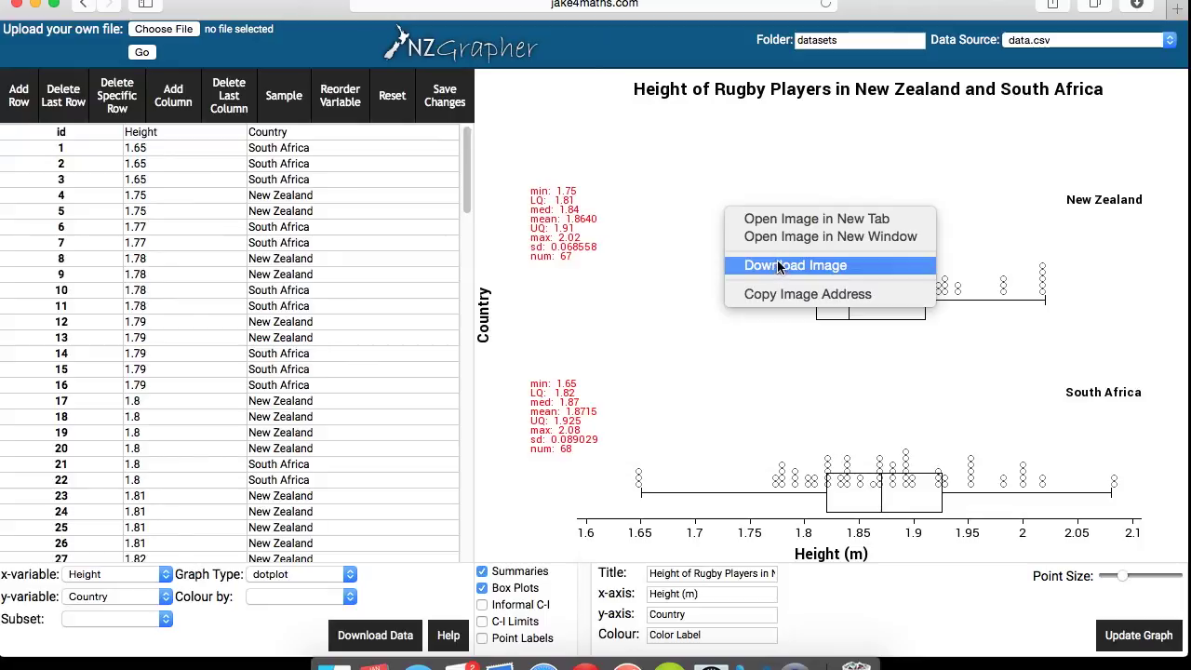
left_click(816, 220)
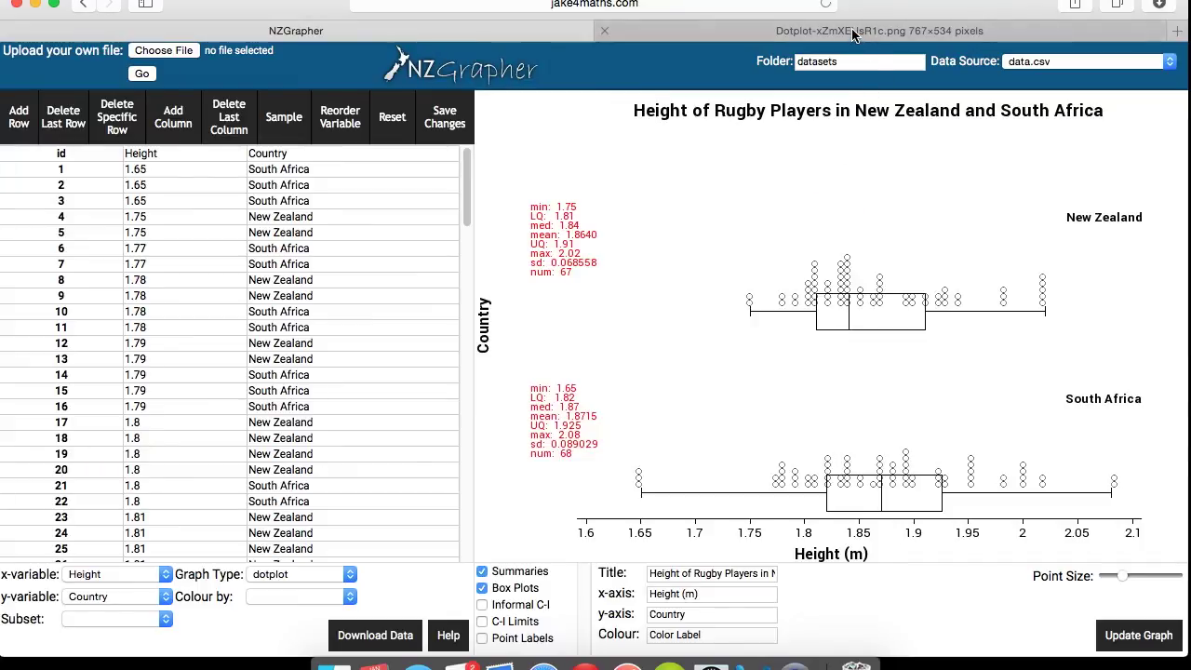
left_click(864, 36)
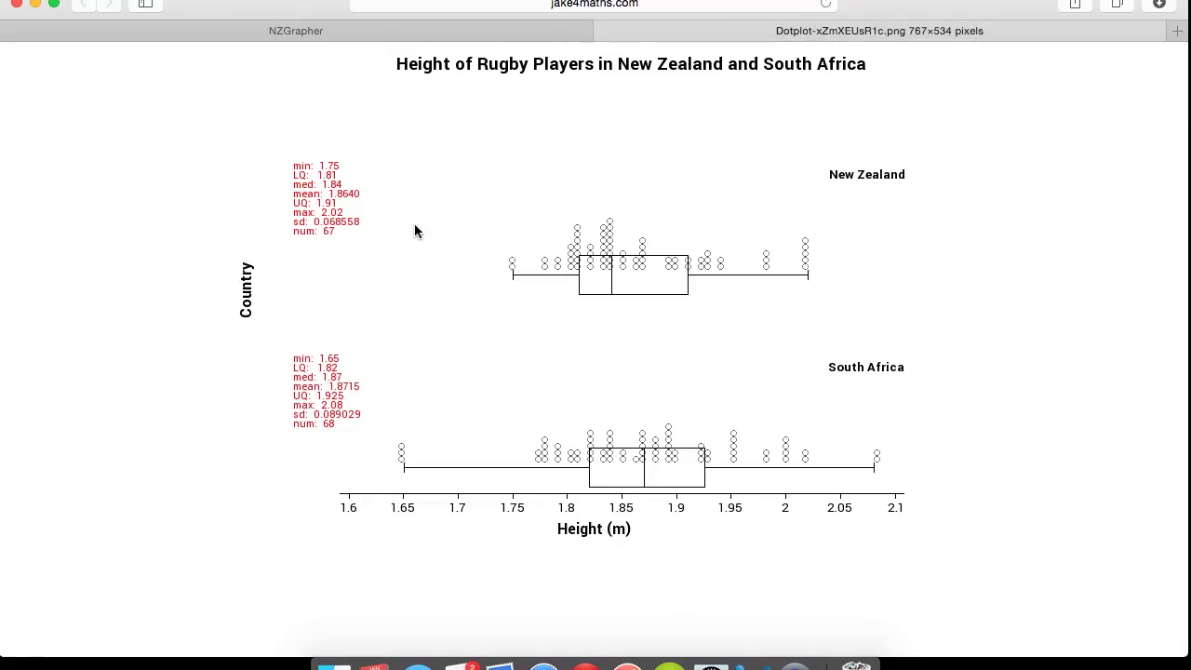
right_click(486, 183)
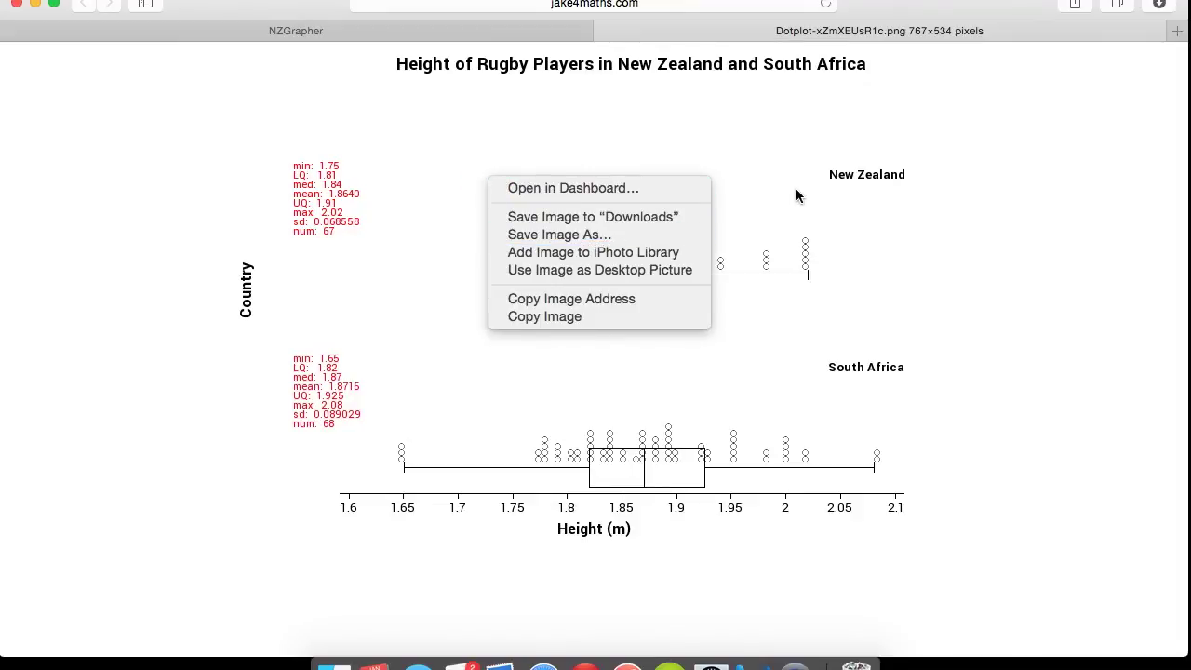
left_click(915, 207)
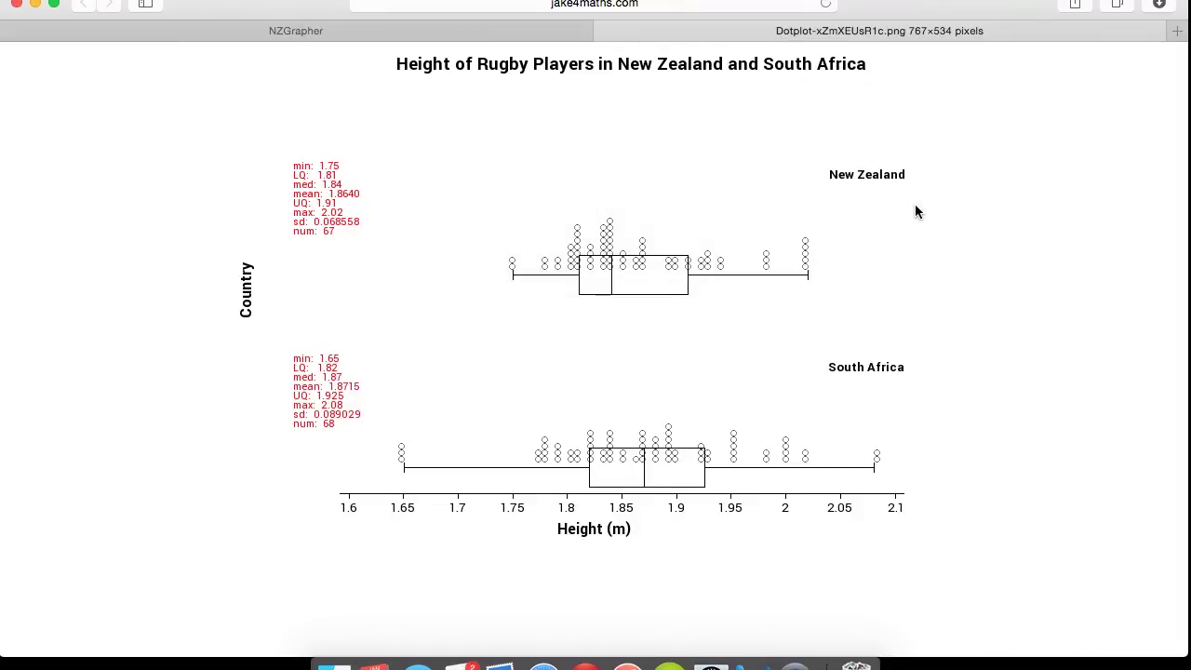
left_click(532, 32)
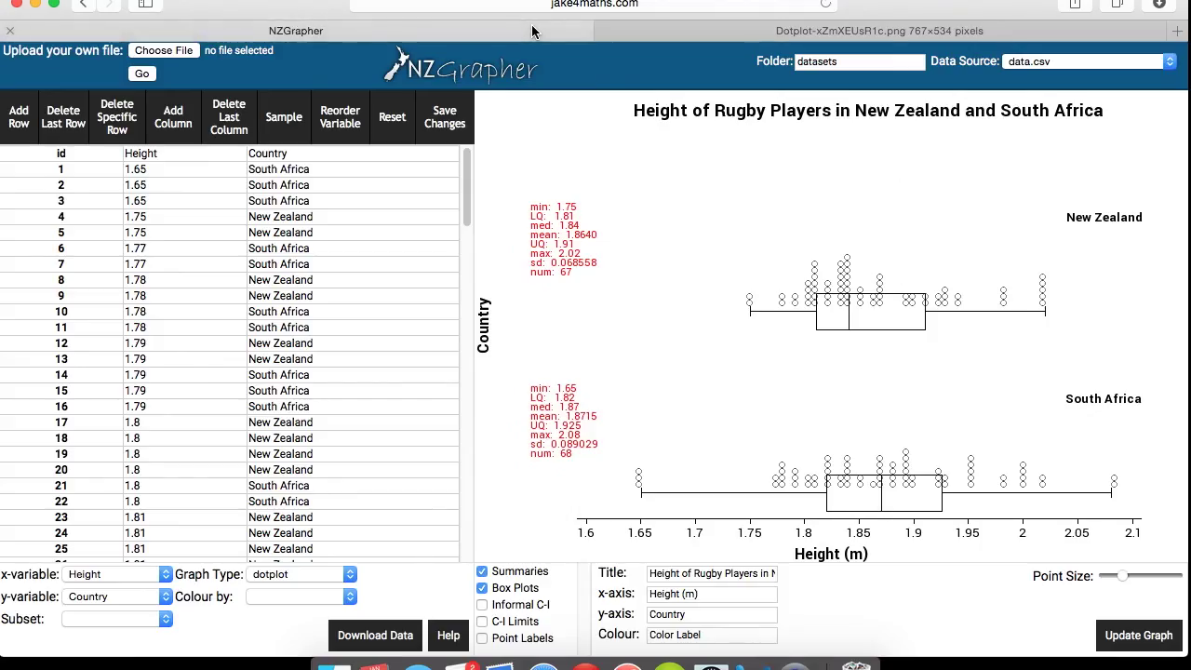